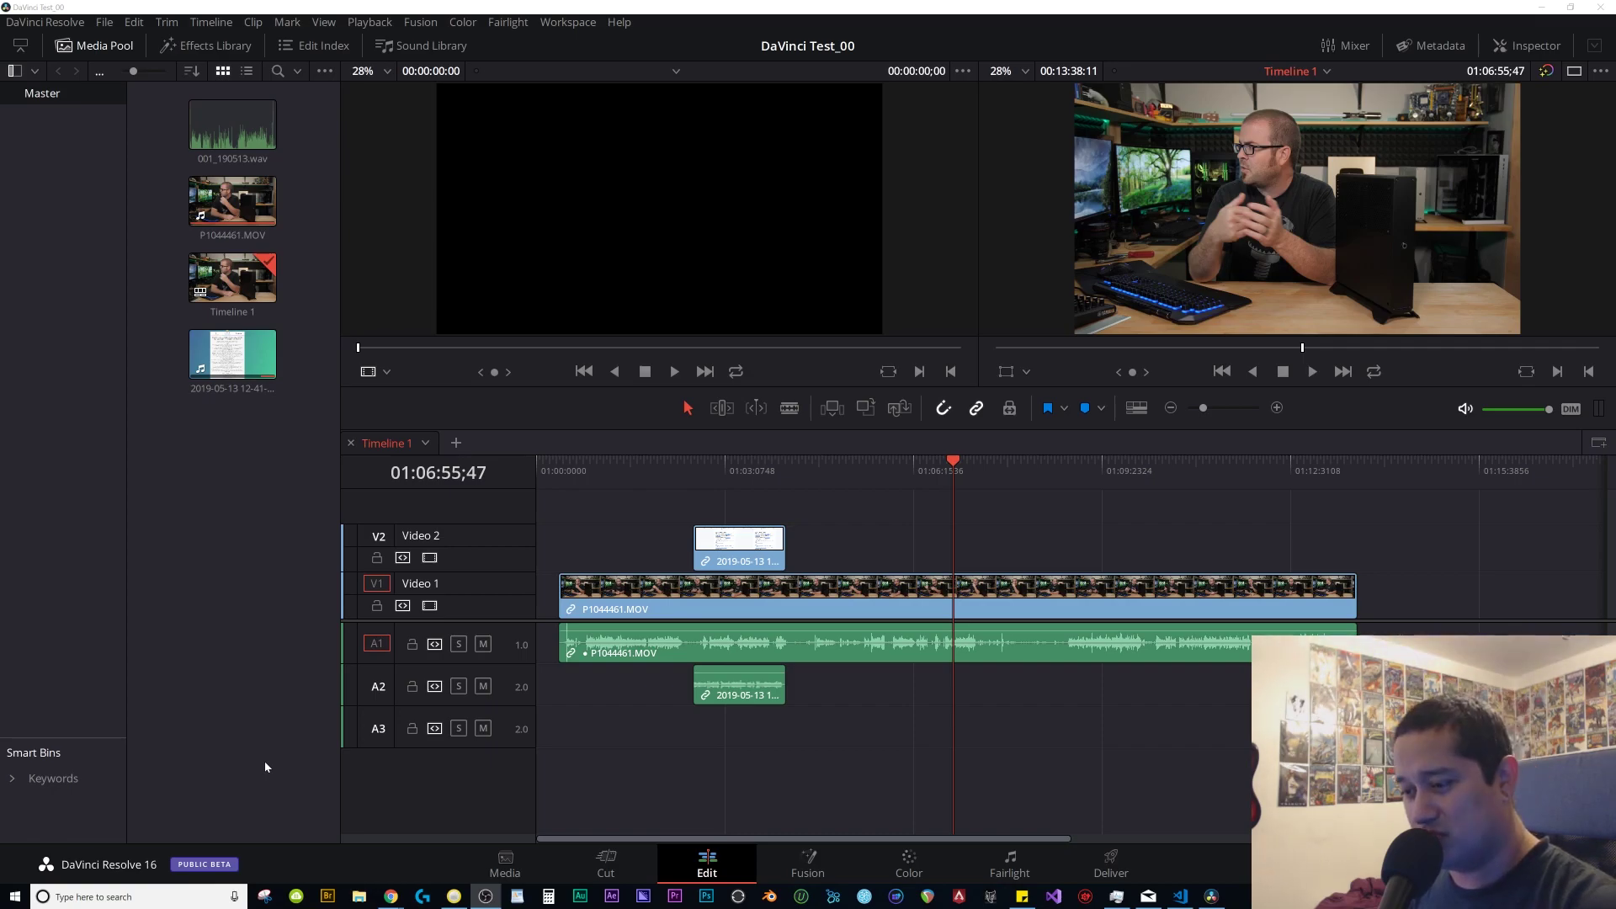
Move the Timeline 1 playhead back to 01:04:45;00.
left_click(264, 761)
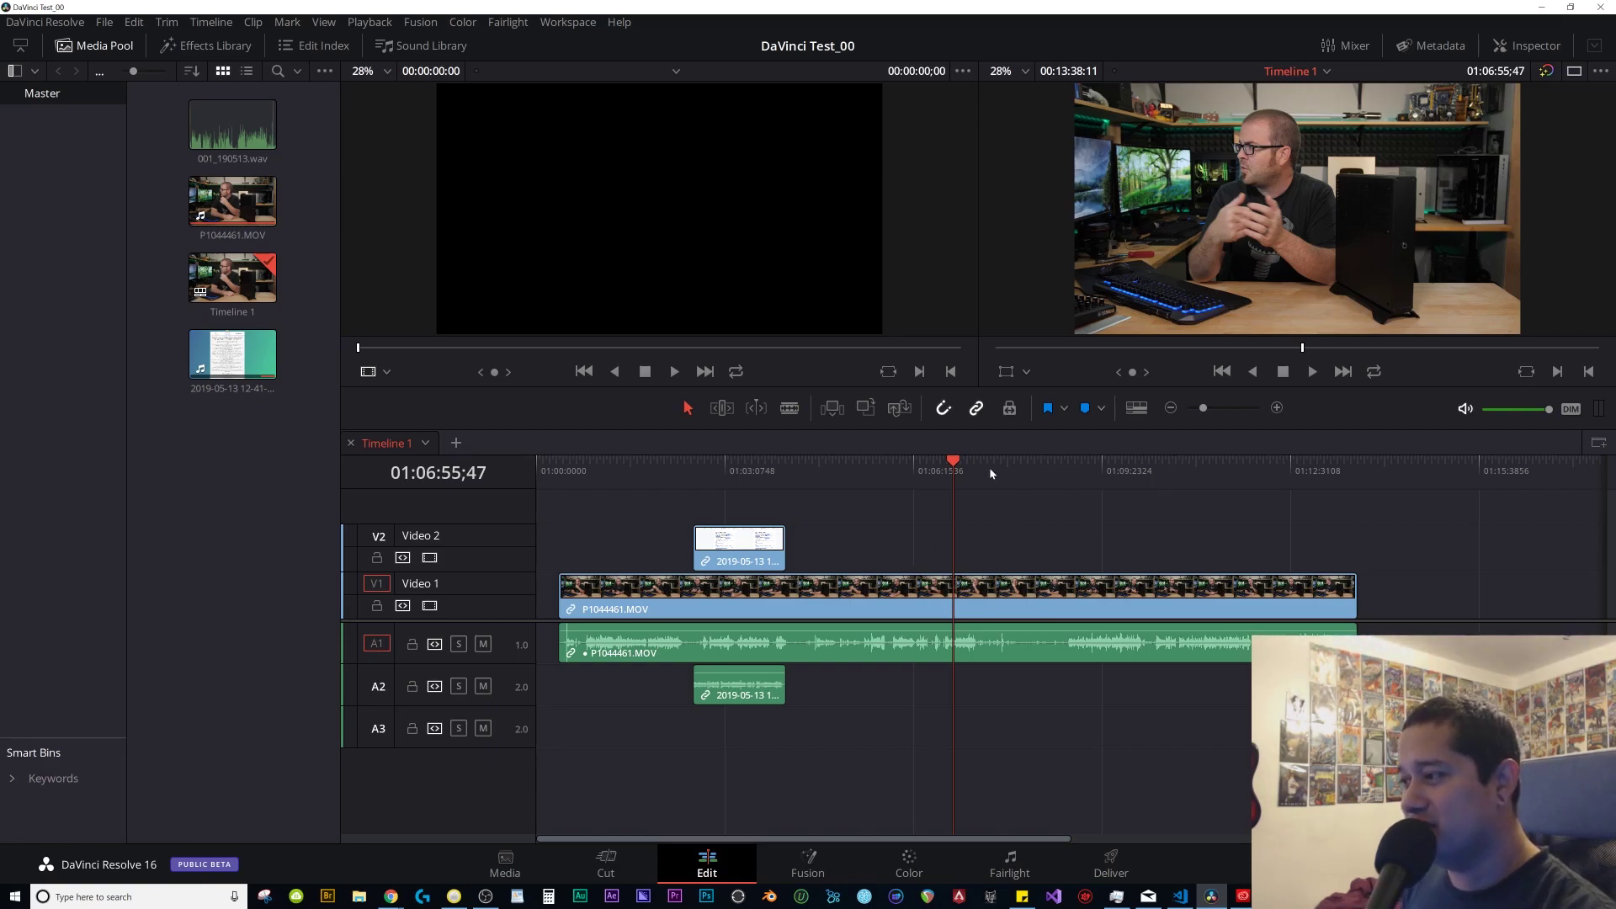
left_click_drag(953, 463, 817, 497)
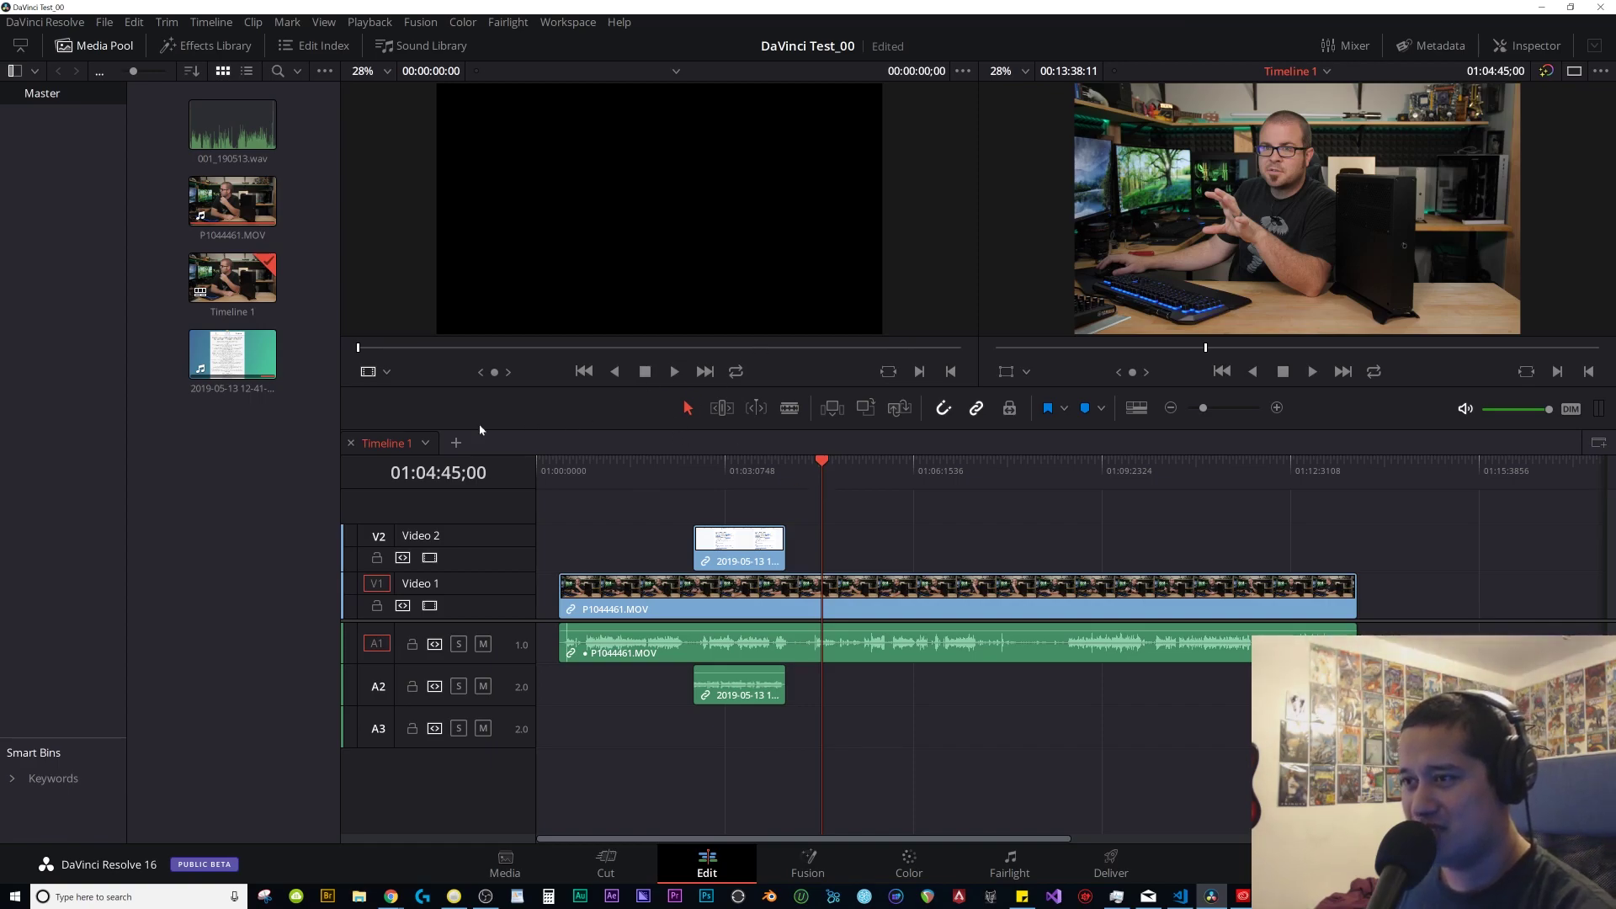
Try to detach the Timeline 1 tab and the media pool from the layout, and widen the media pool slightly.
left_click(350, 443)
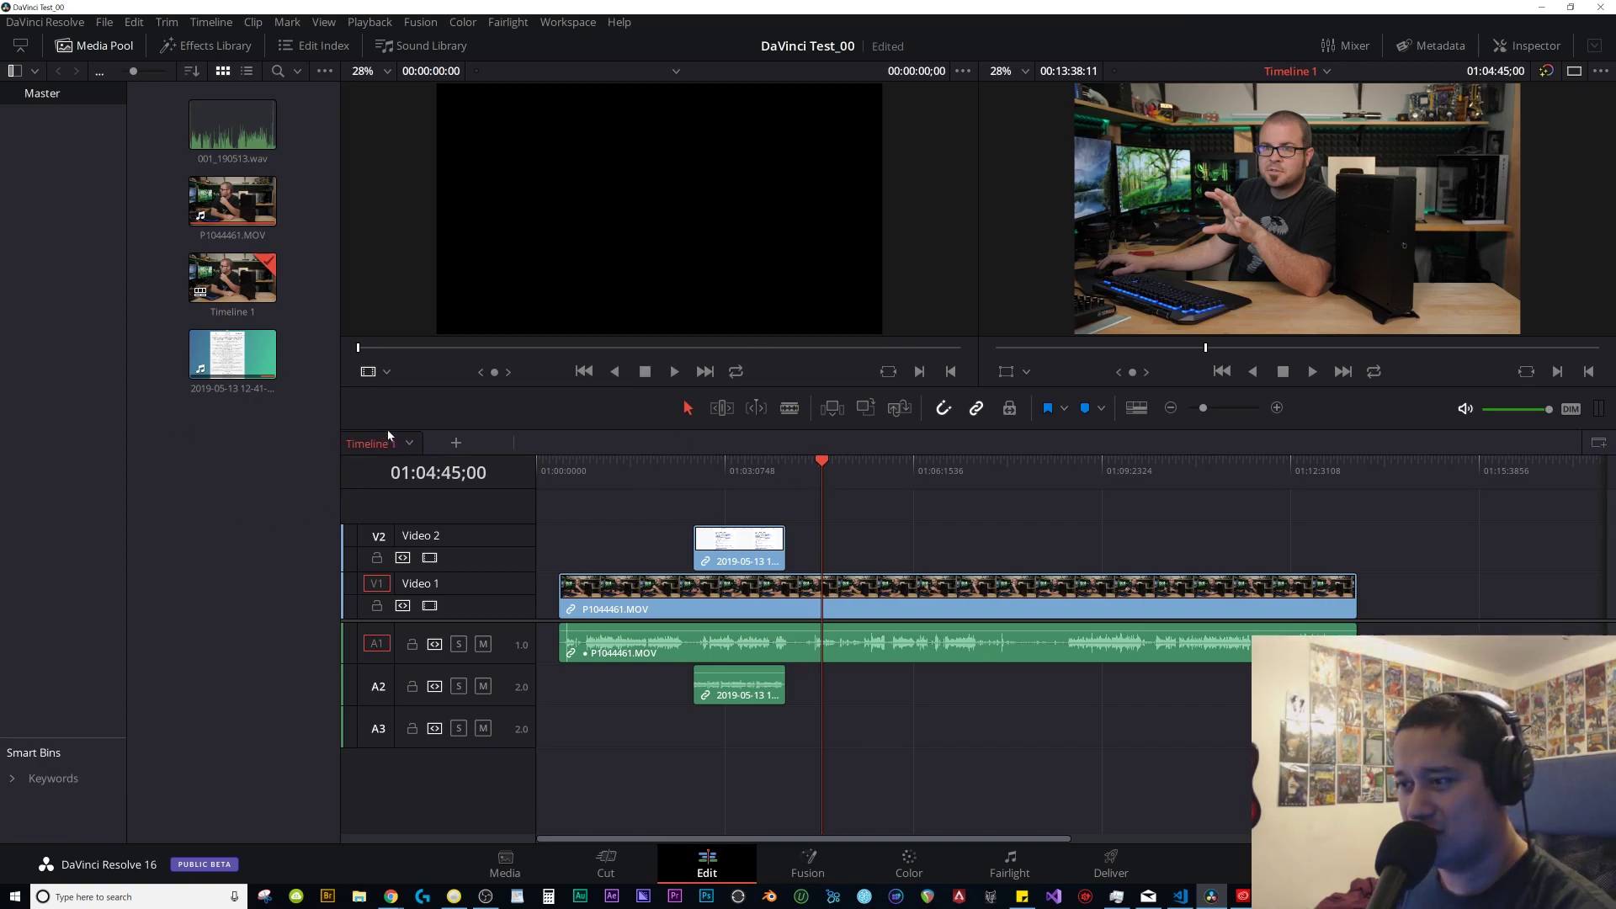
left_click(371, 443)
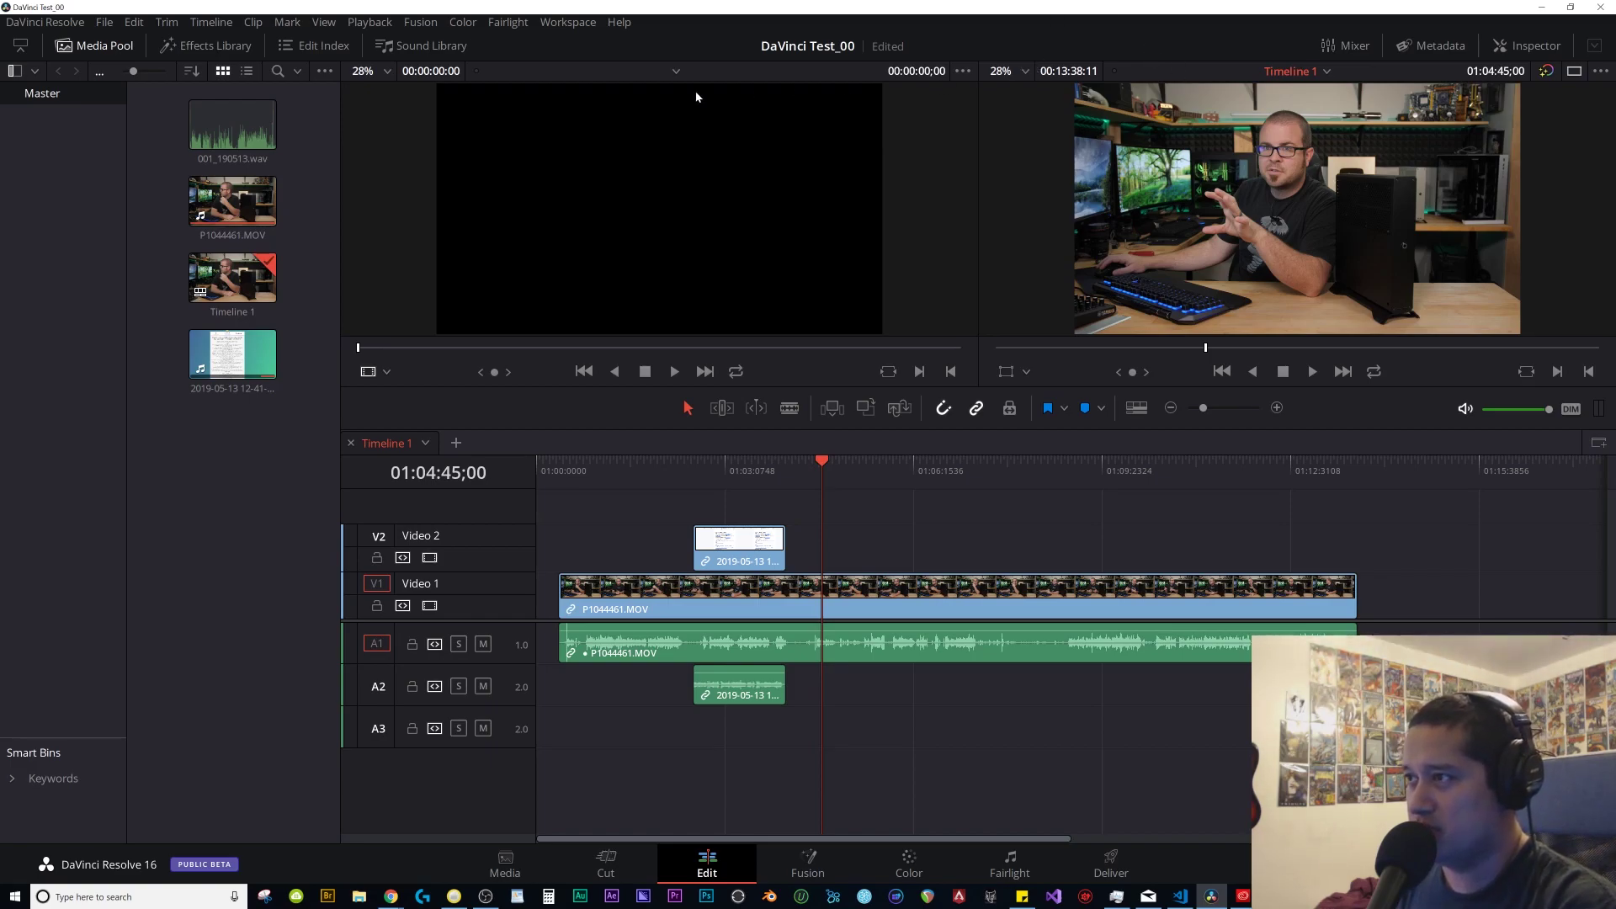
left_click_drag(154, 89, 135, 257)
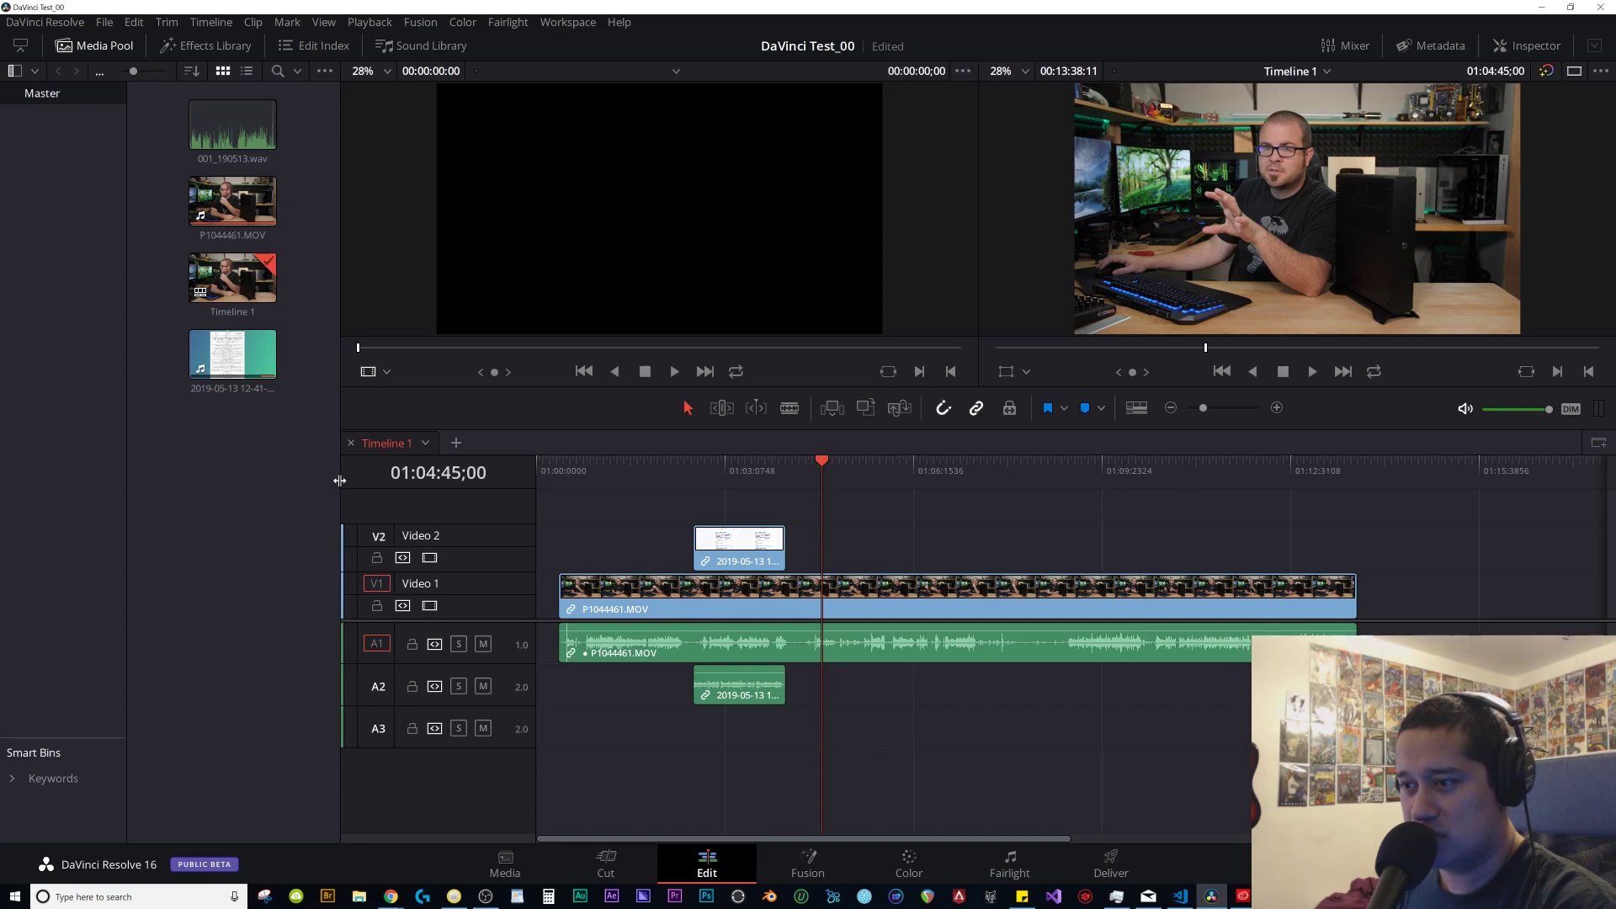
mouse_move(342, 481)
left_mouse_down()
mouse_move(485, 479)
mouse_move(348, 481)
left_mouse_up()
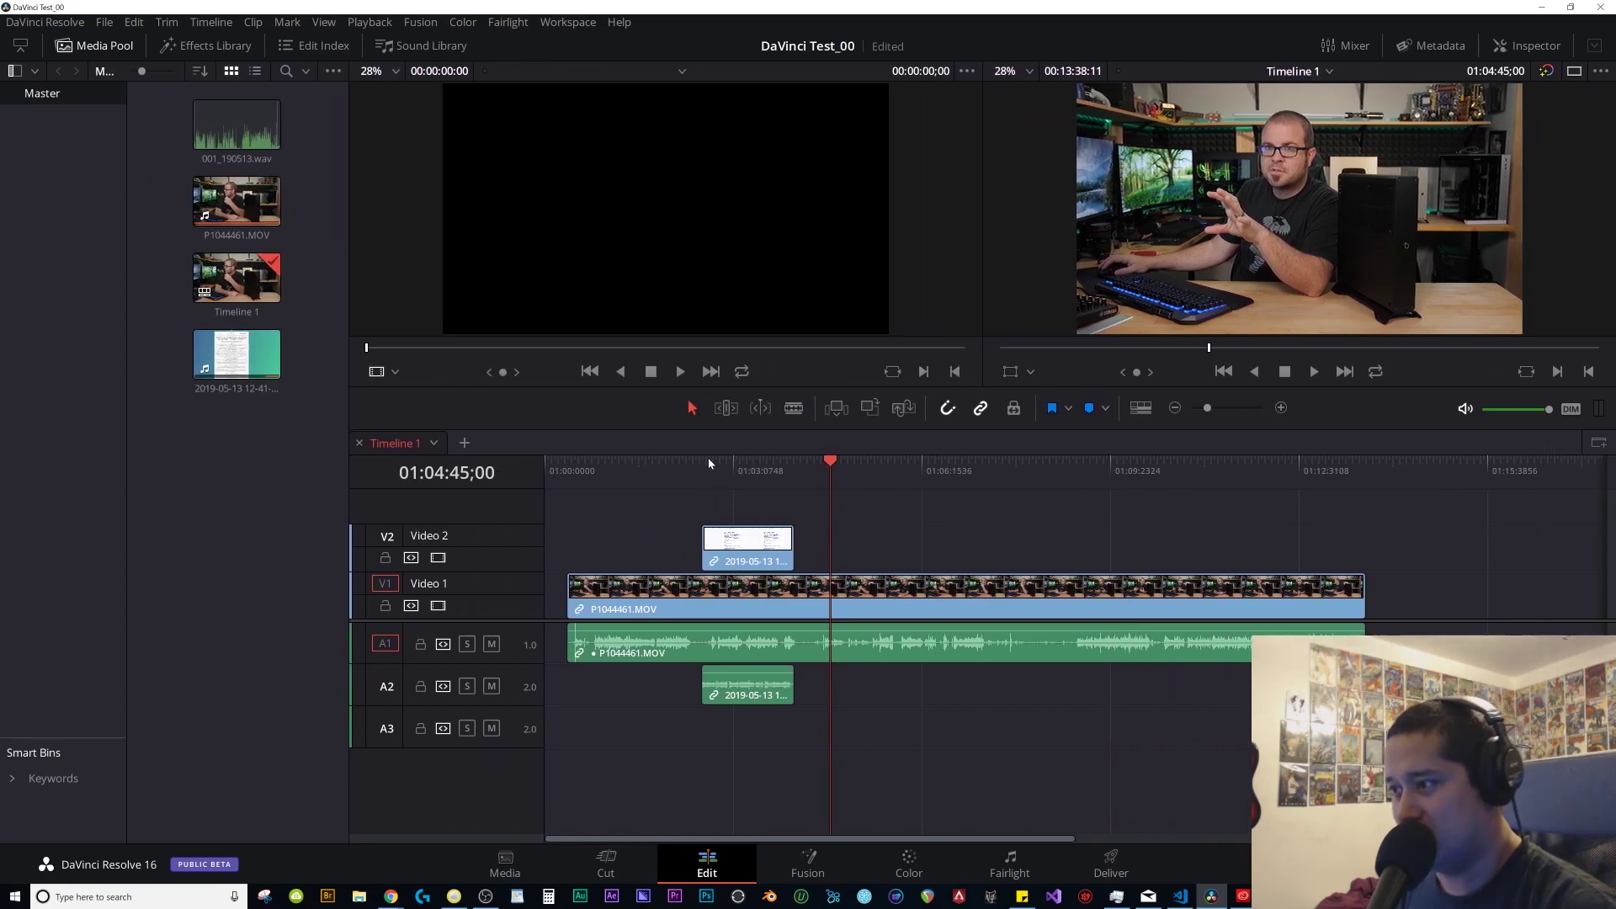
mouse_move(397, 443)
left_mouse_down()
mouse_move(48, 514)
mouse_move(156, 695)
mouse_move(395, 456)
left_mouse_up()
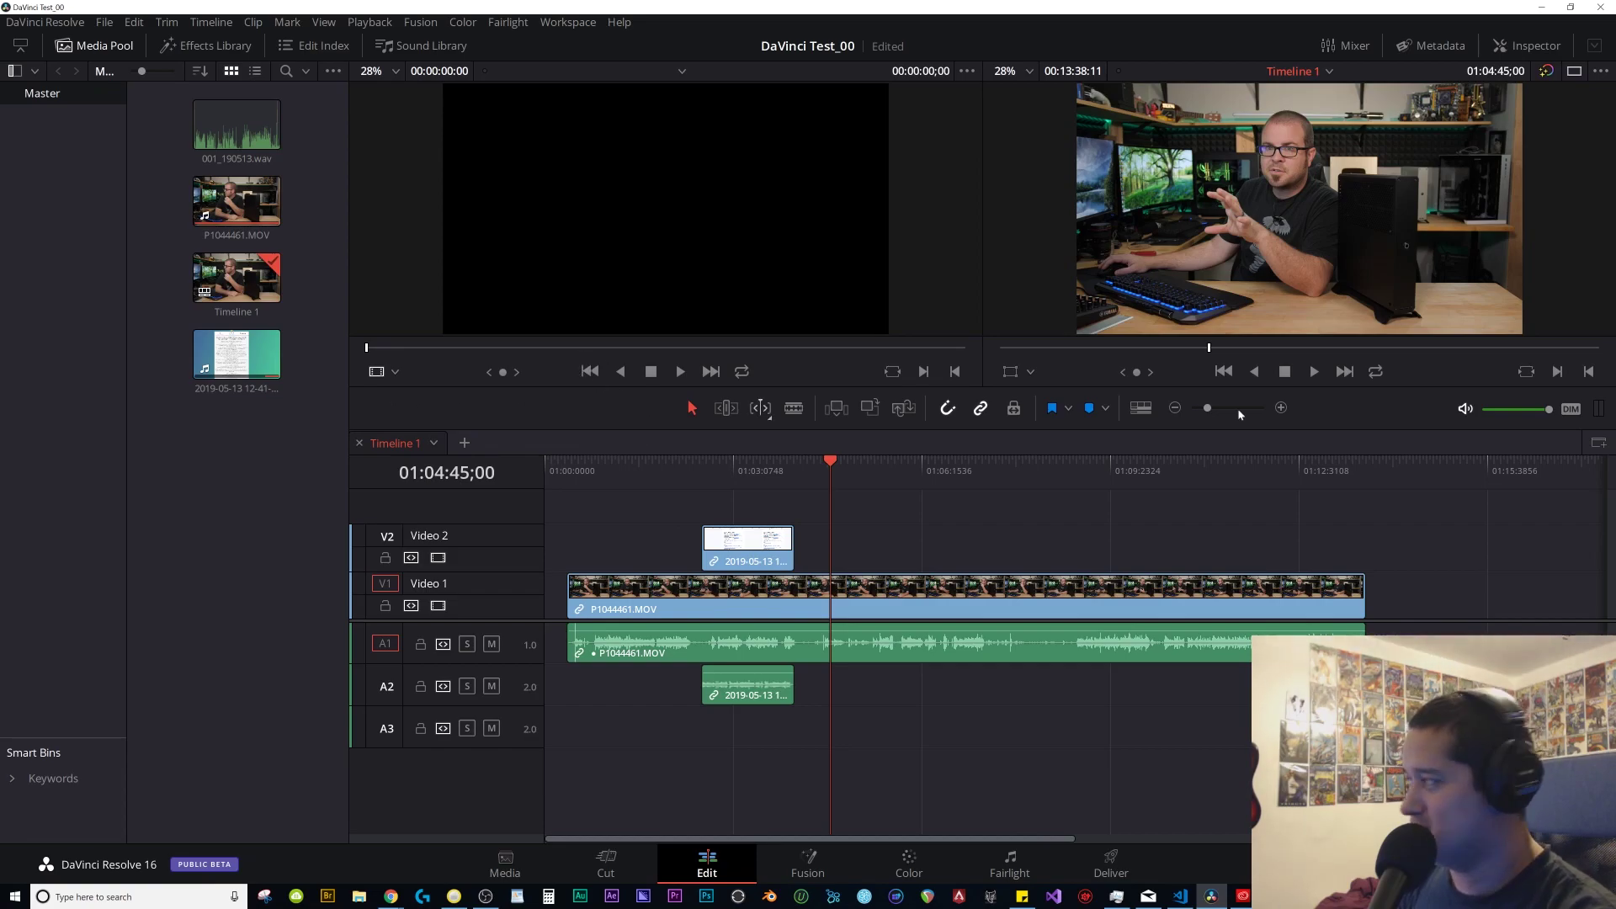
Switch to the browser and read the Blackmagic Forum thread about dual monitor and floating window issues.
scroll(453, 453, "up", 3)
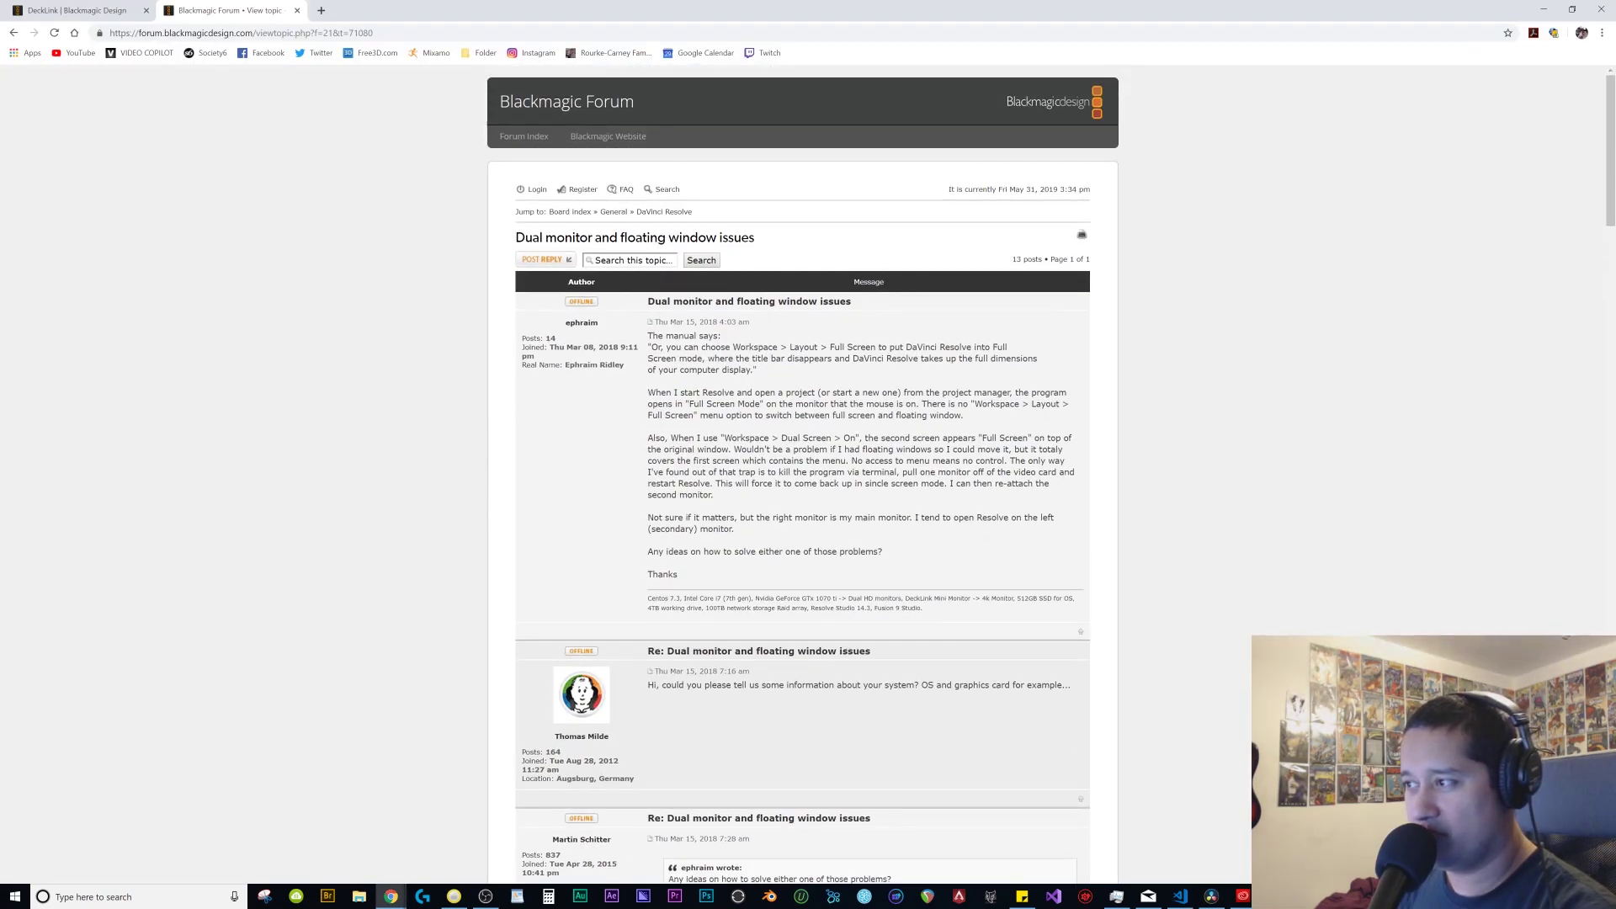
scroll(765, 364, "down", 1)
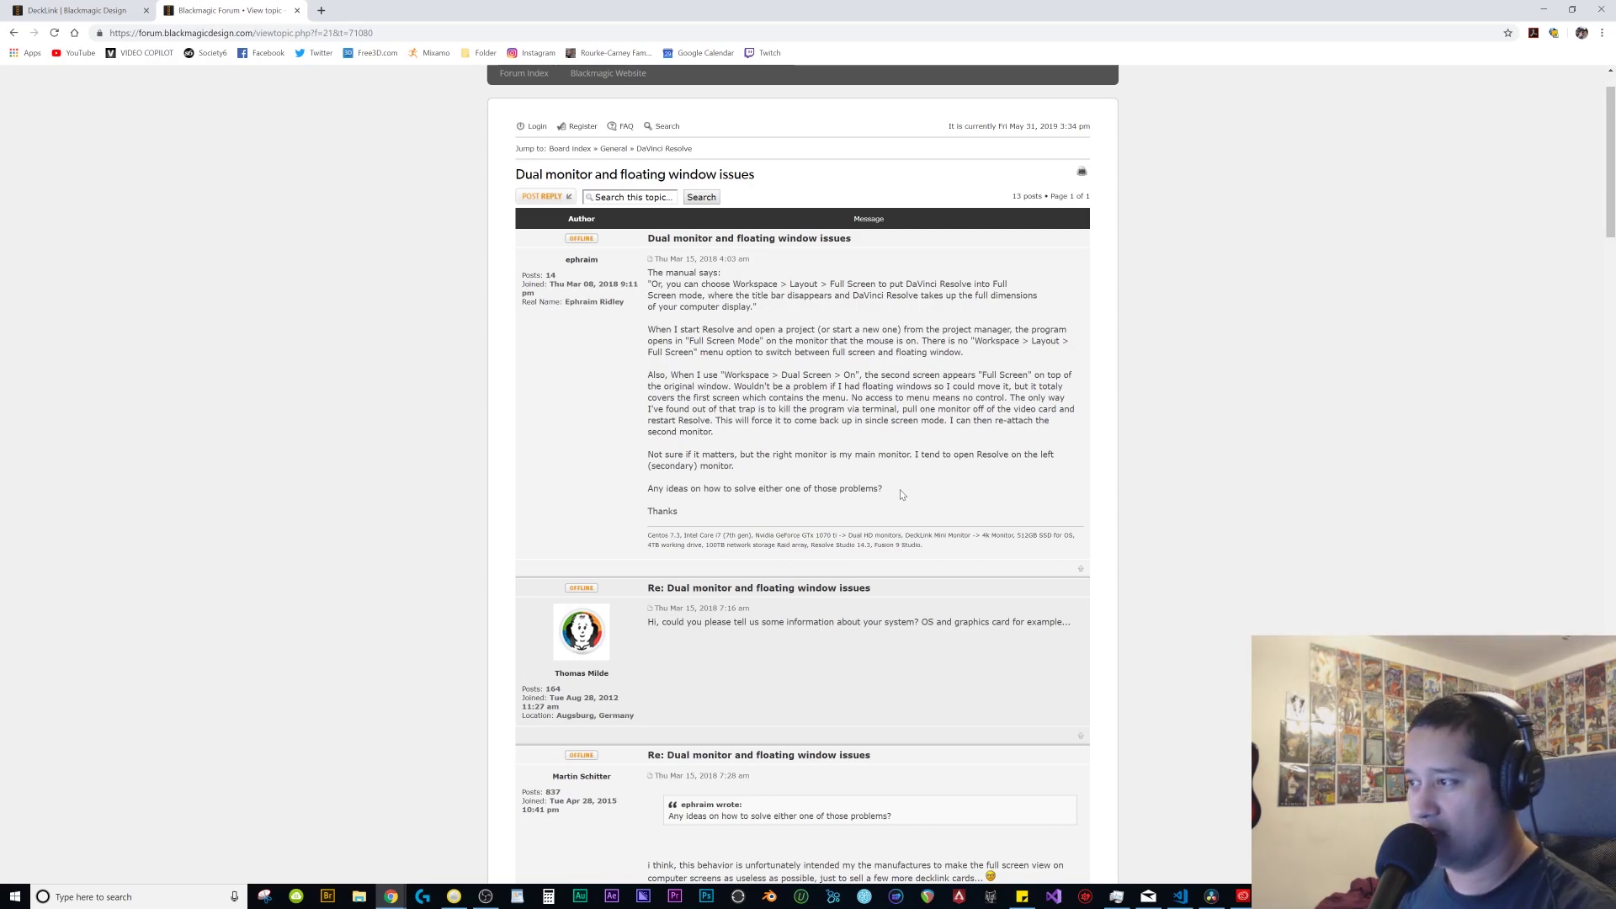
scroll(902, 495, "down", 6)
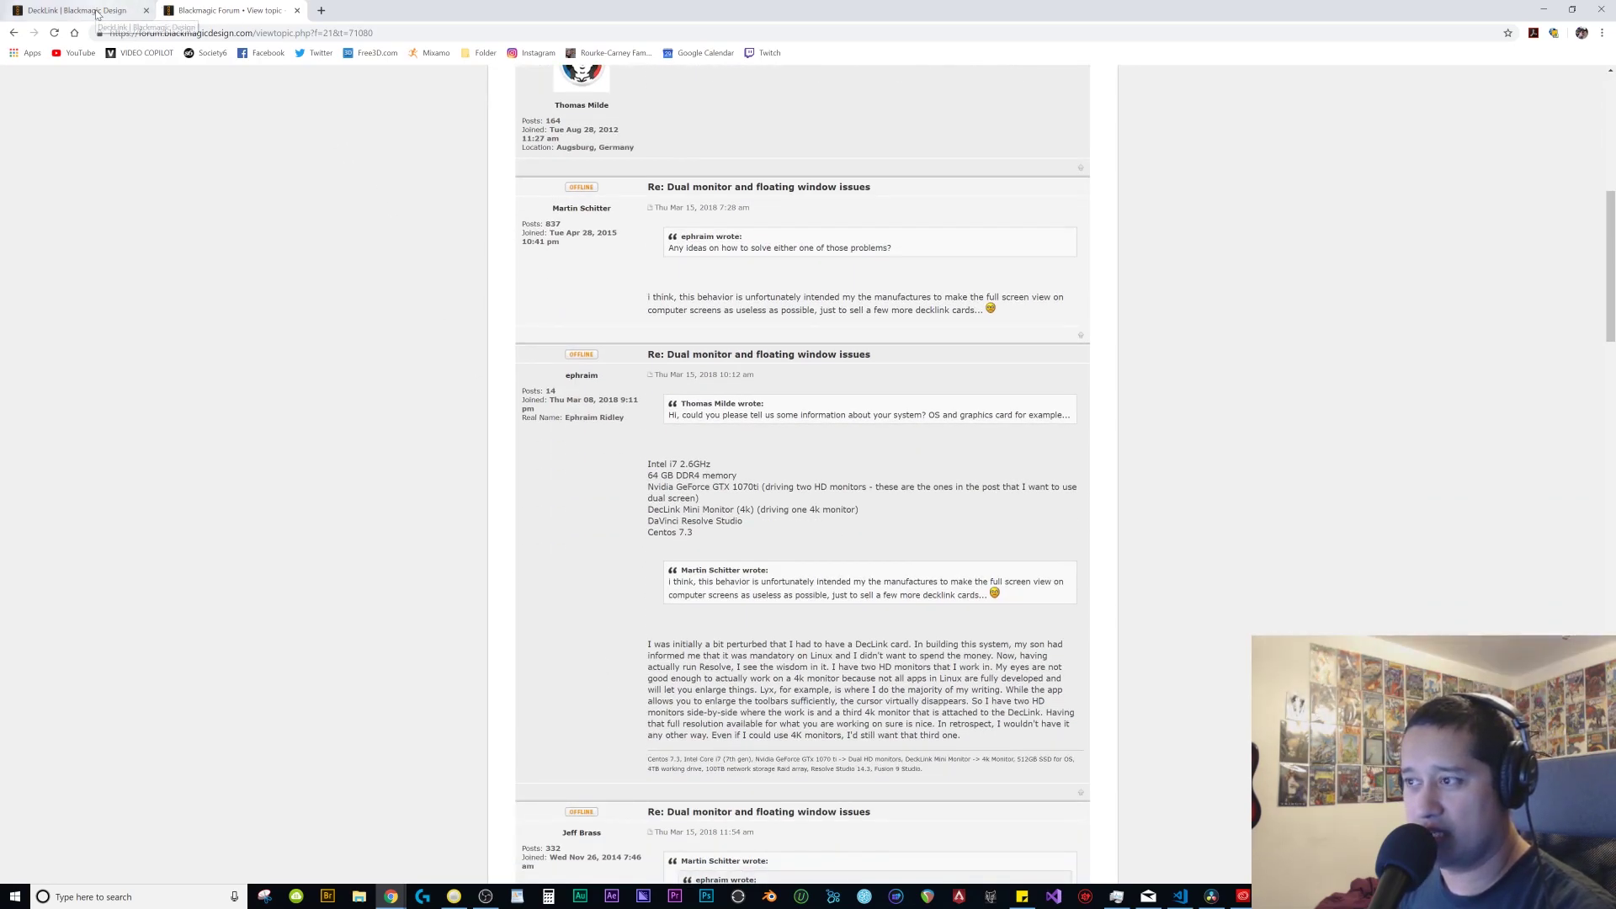
Examine the DeckLink product page for the available card models, their connections and their prices.
left_click(96, 14)
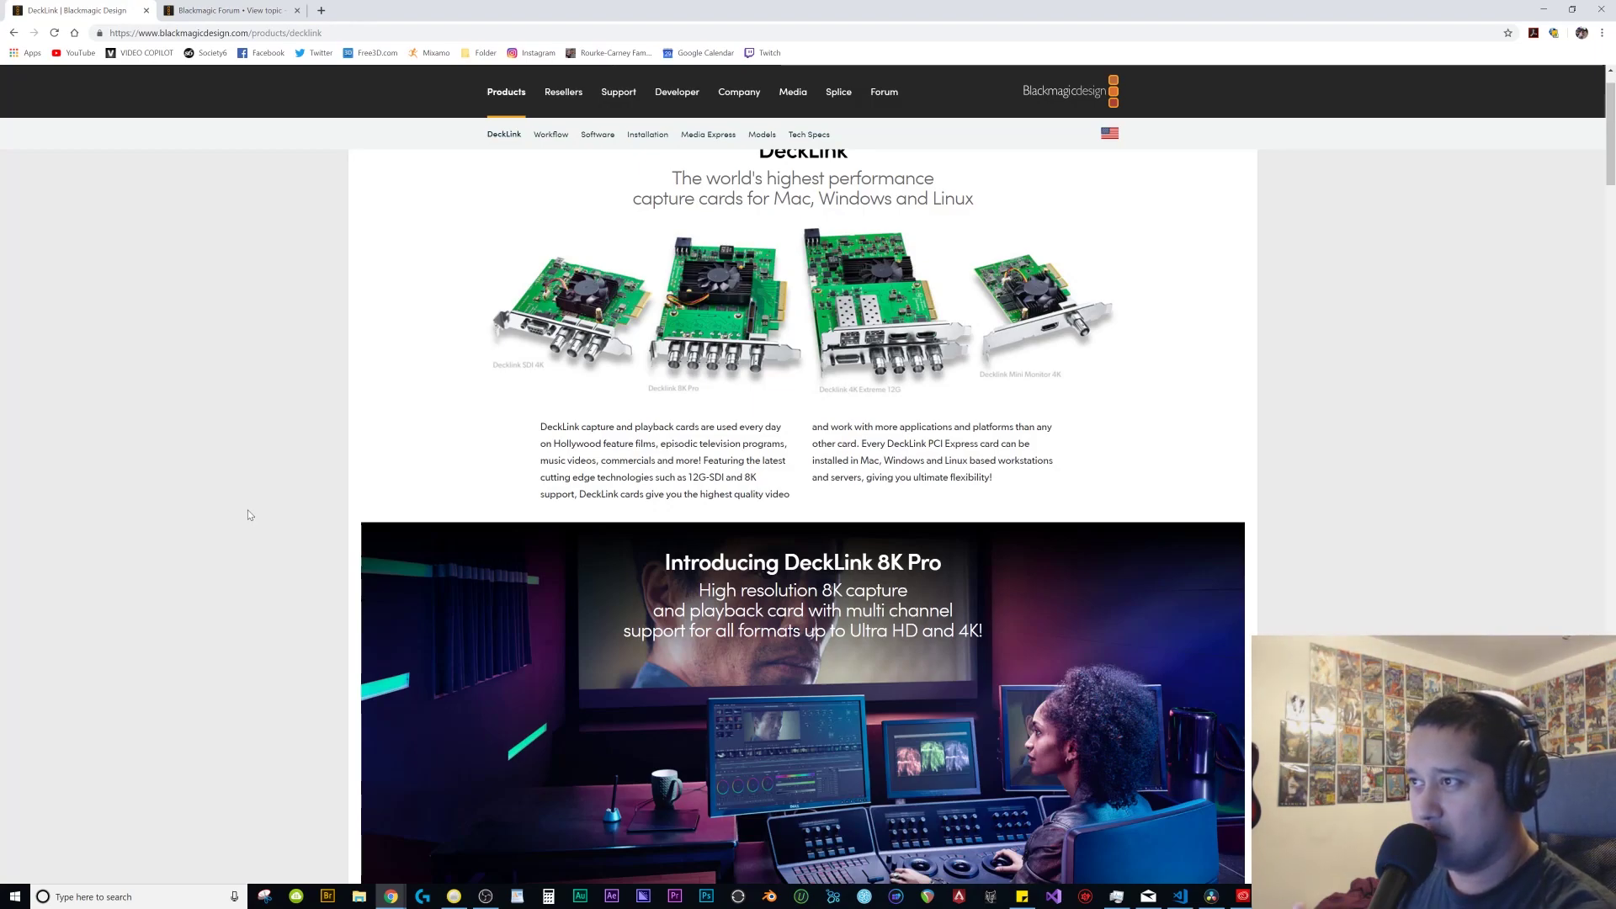
scroll(428, 585, "up", 1)
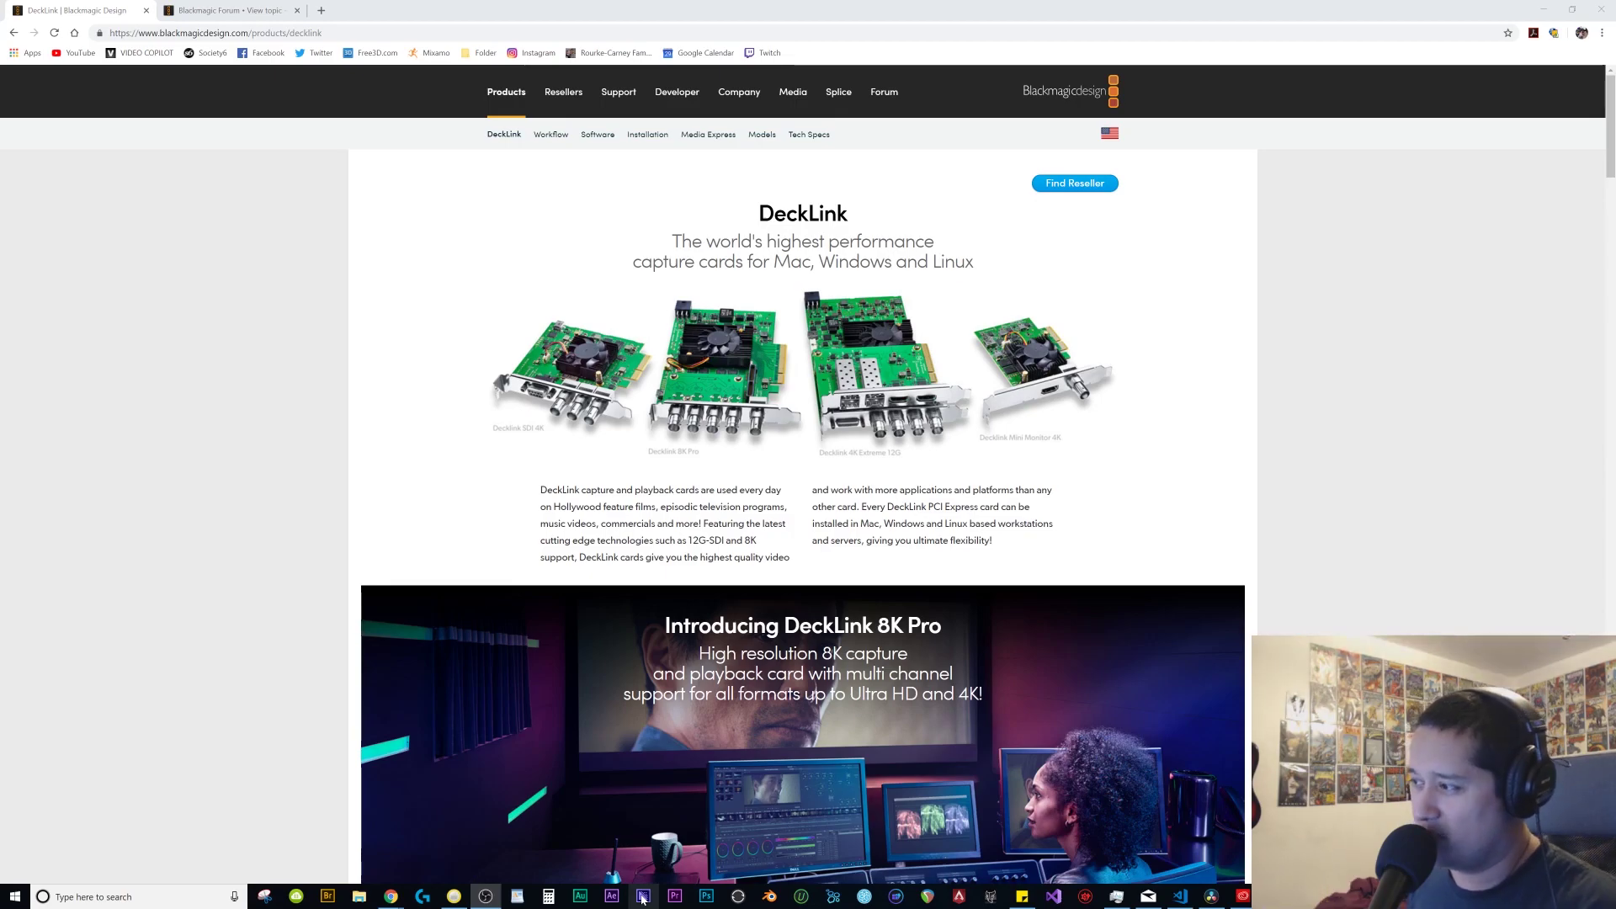
scroll(505, 499, "down", 3)
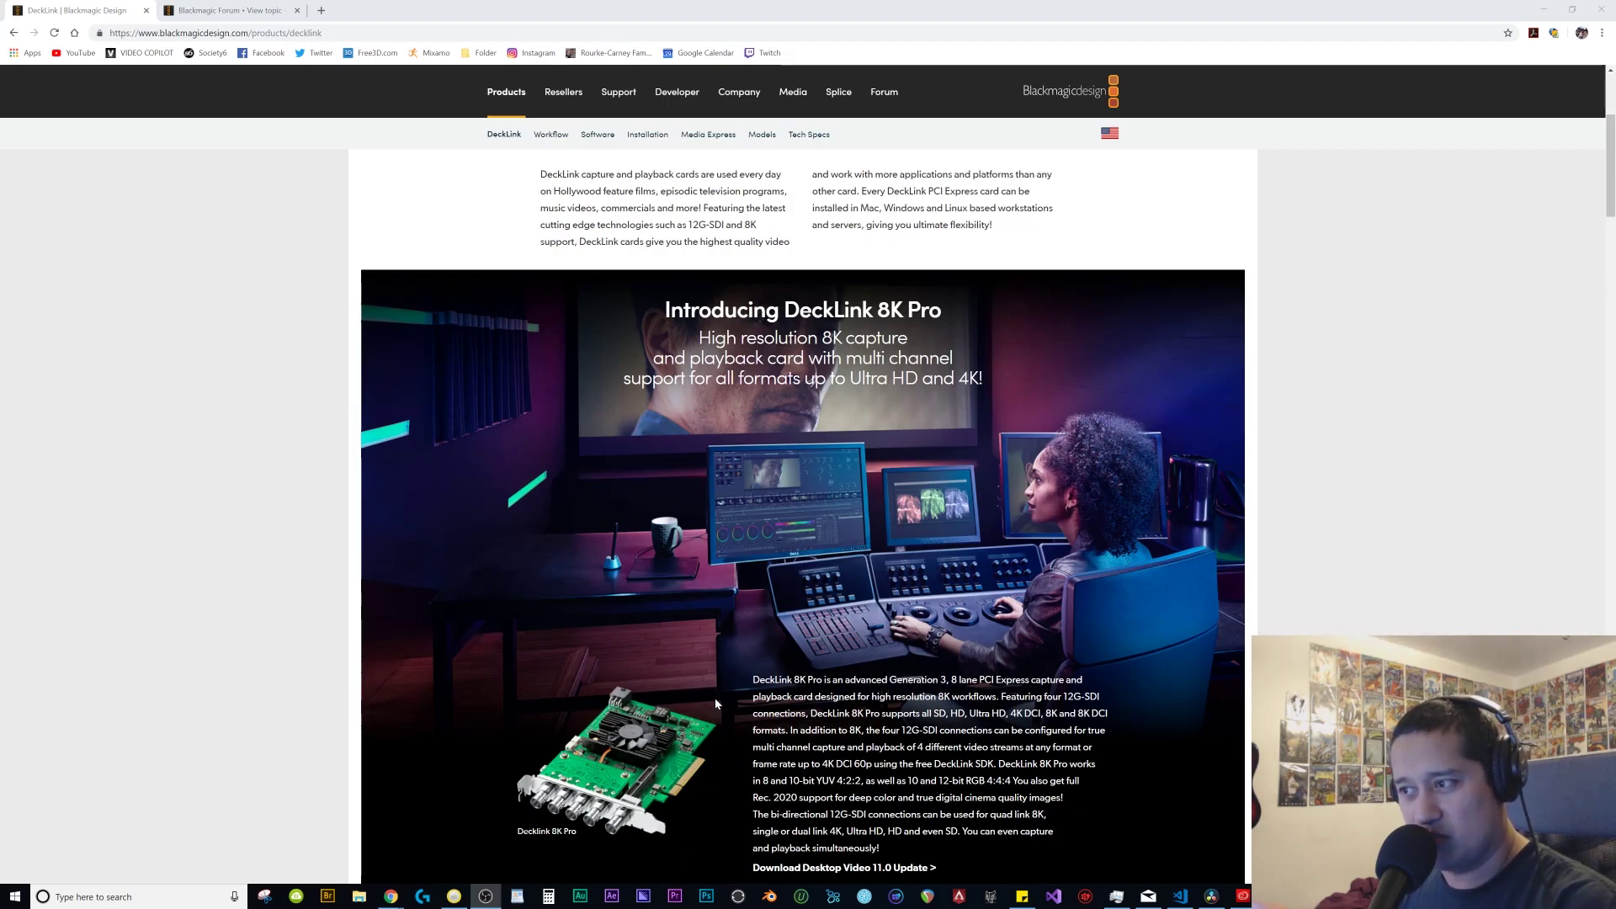
scroll(674, 644, "down", 13)
scroll(907, 511, "up", 5)
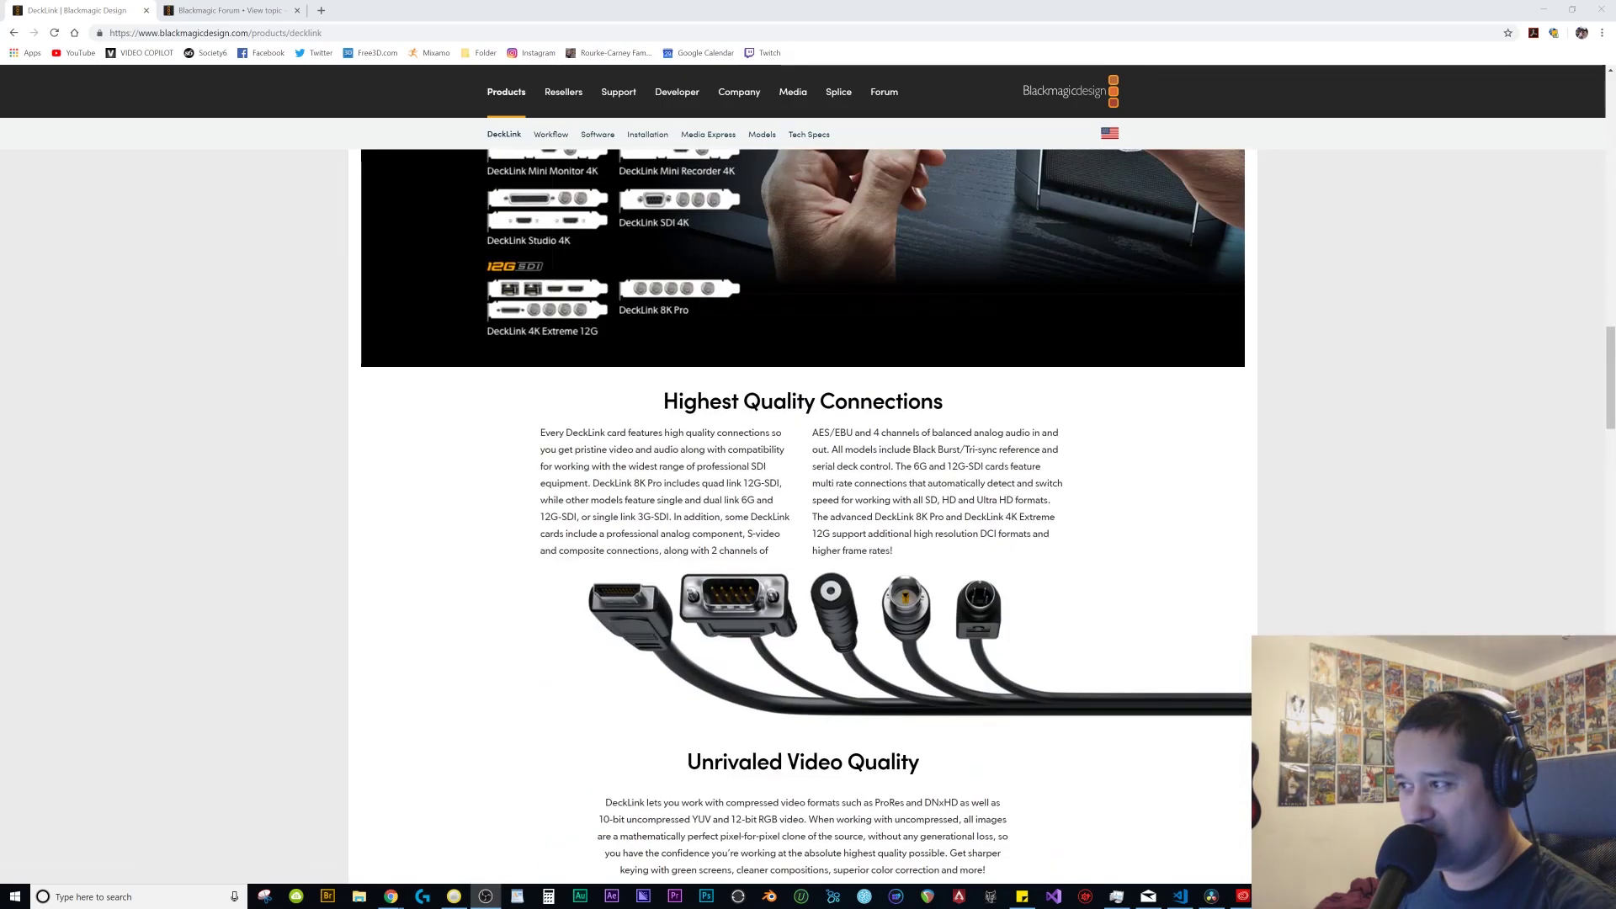
scroll(907, 511, "up", 2)
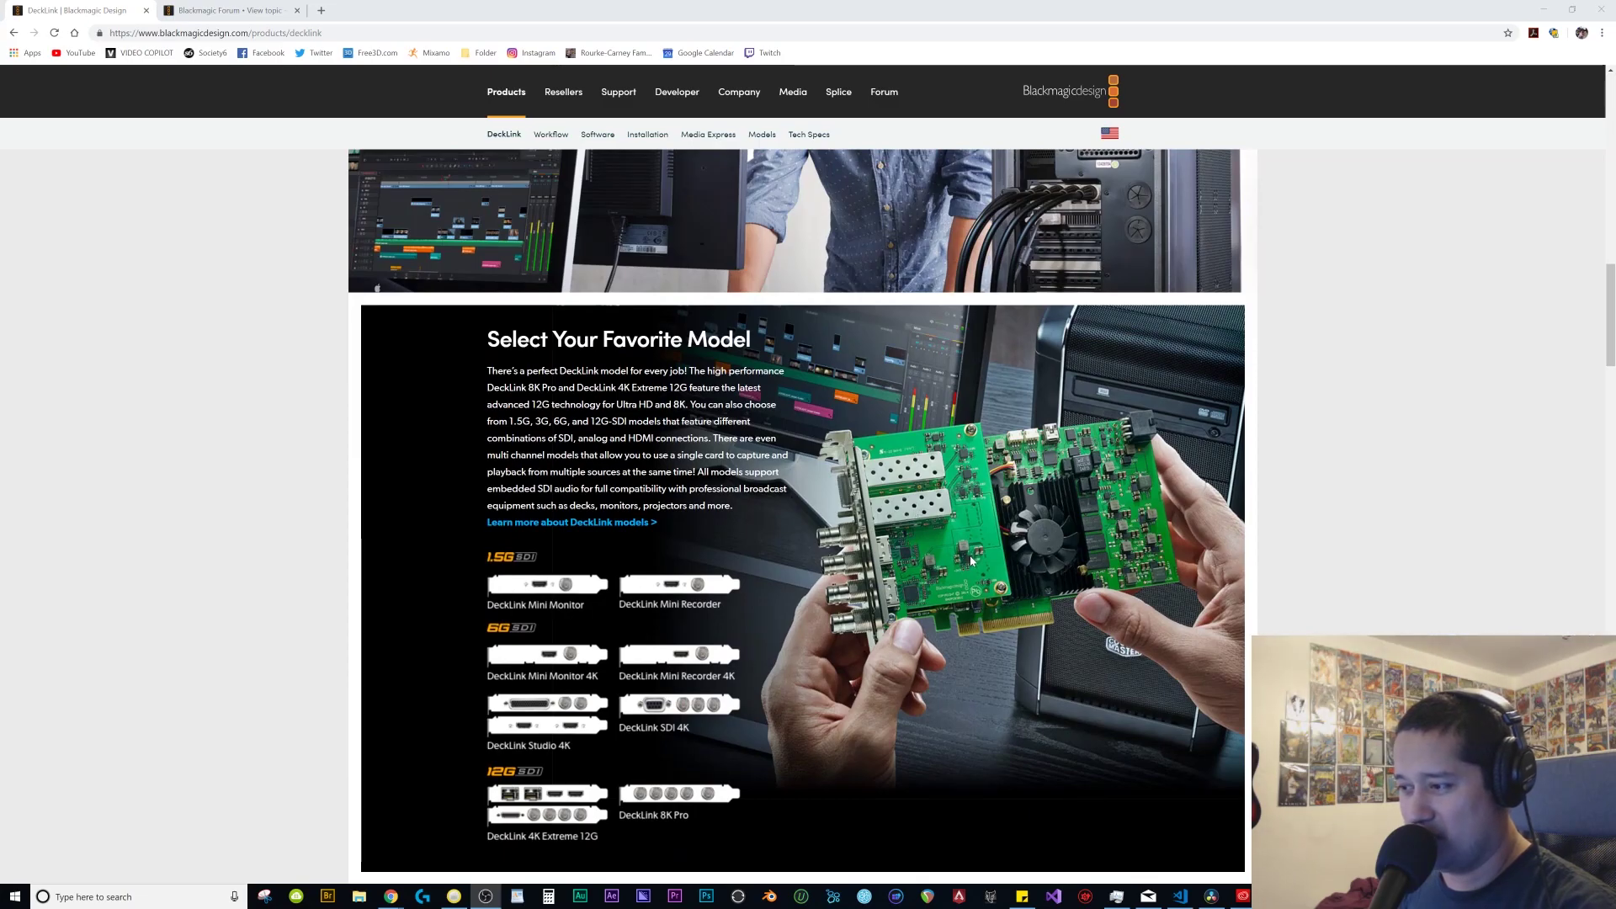
scroll(948, 573, "down", 4)
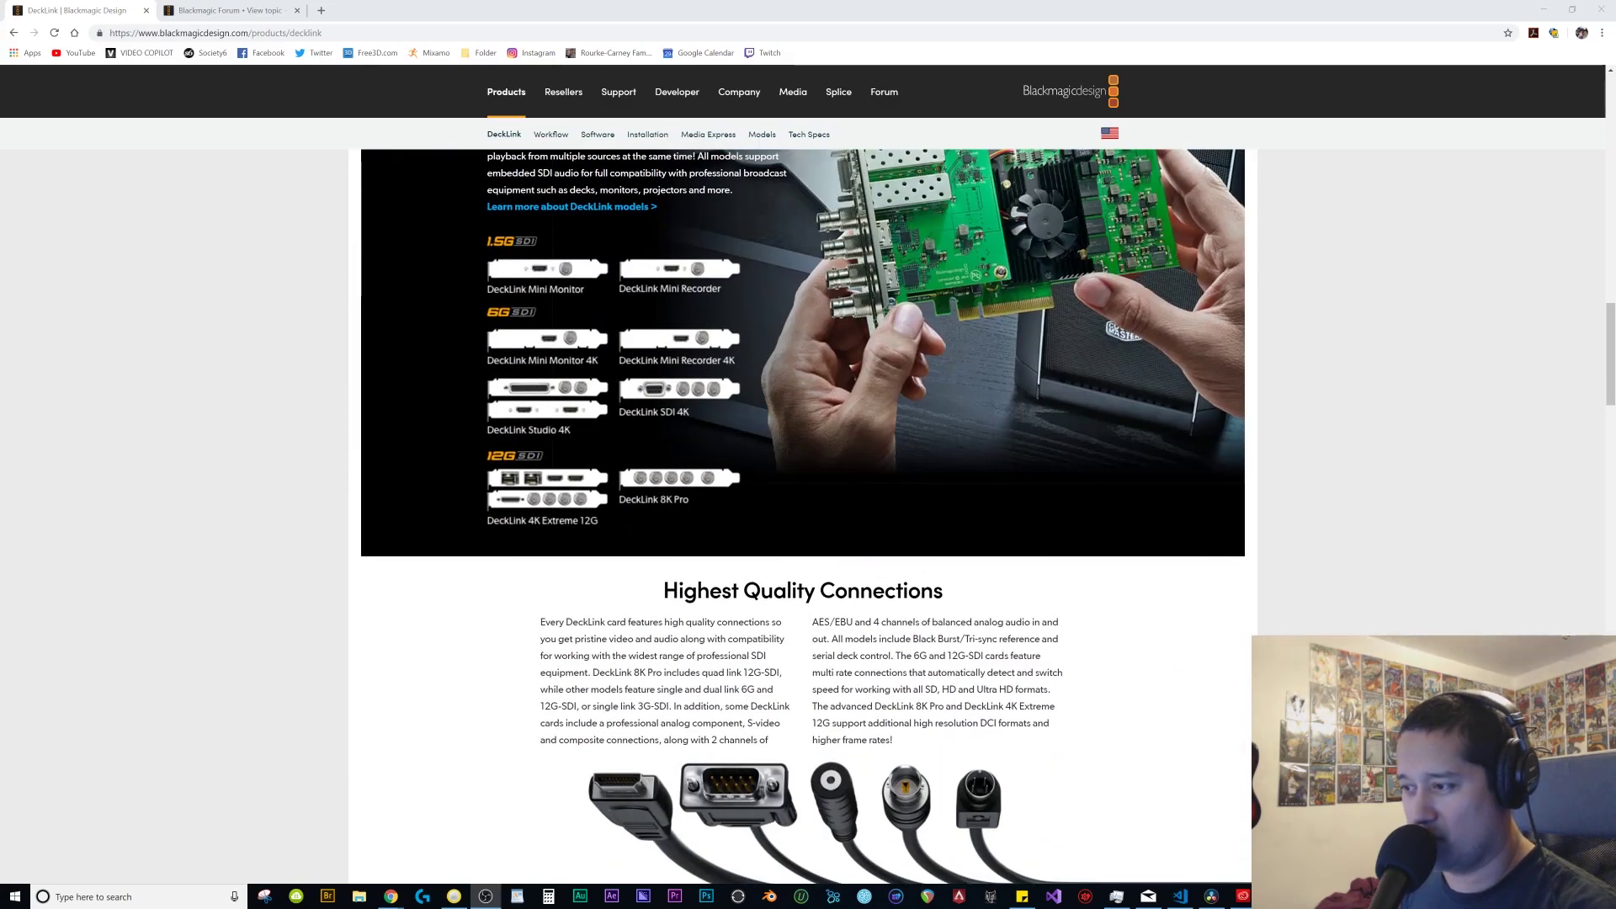
scroll(697, 547, "down", 7)
scroll(699, 587, "down", 20)
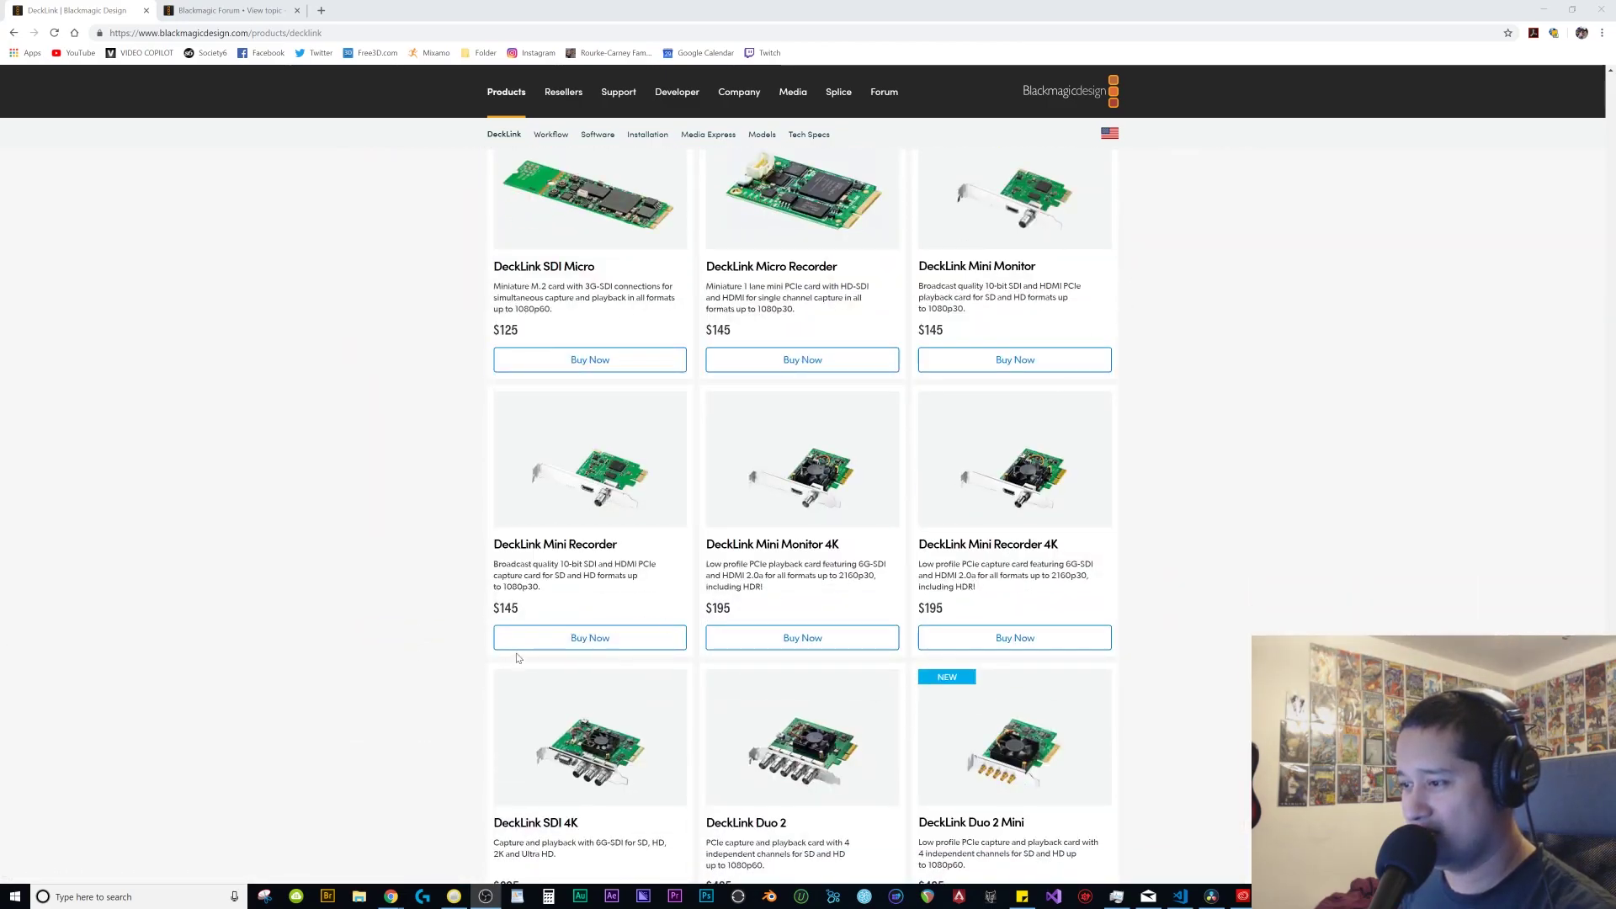
scroll(583, 631, "down", 2)
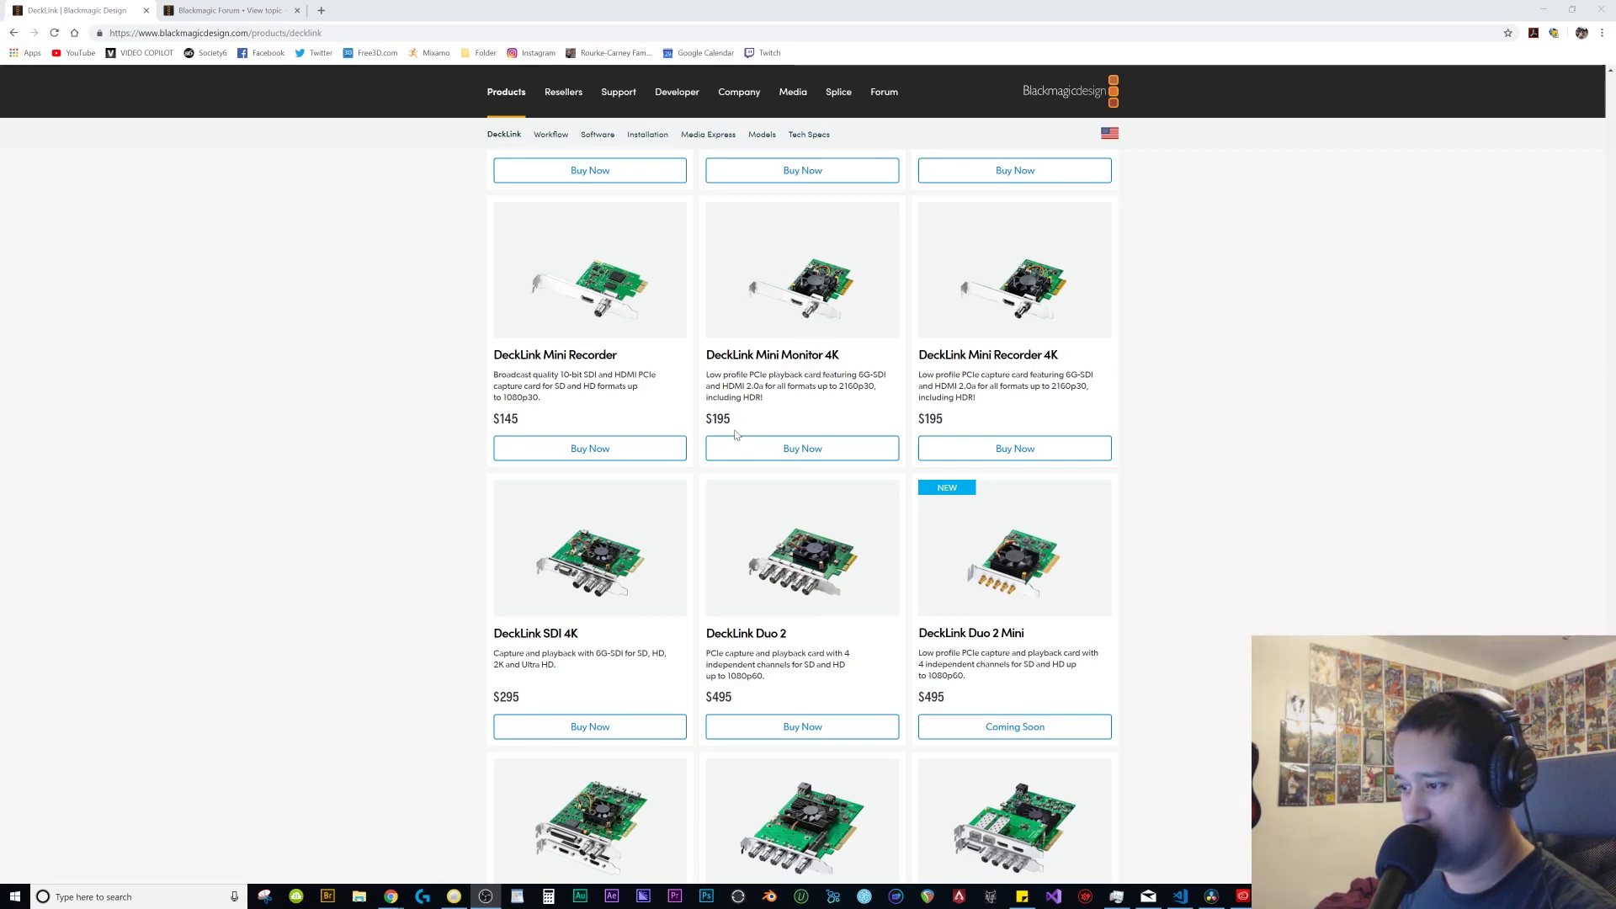
scroll(876, 637, "down", 3)
scroll(726, 619, "down", 2)
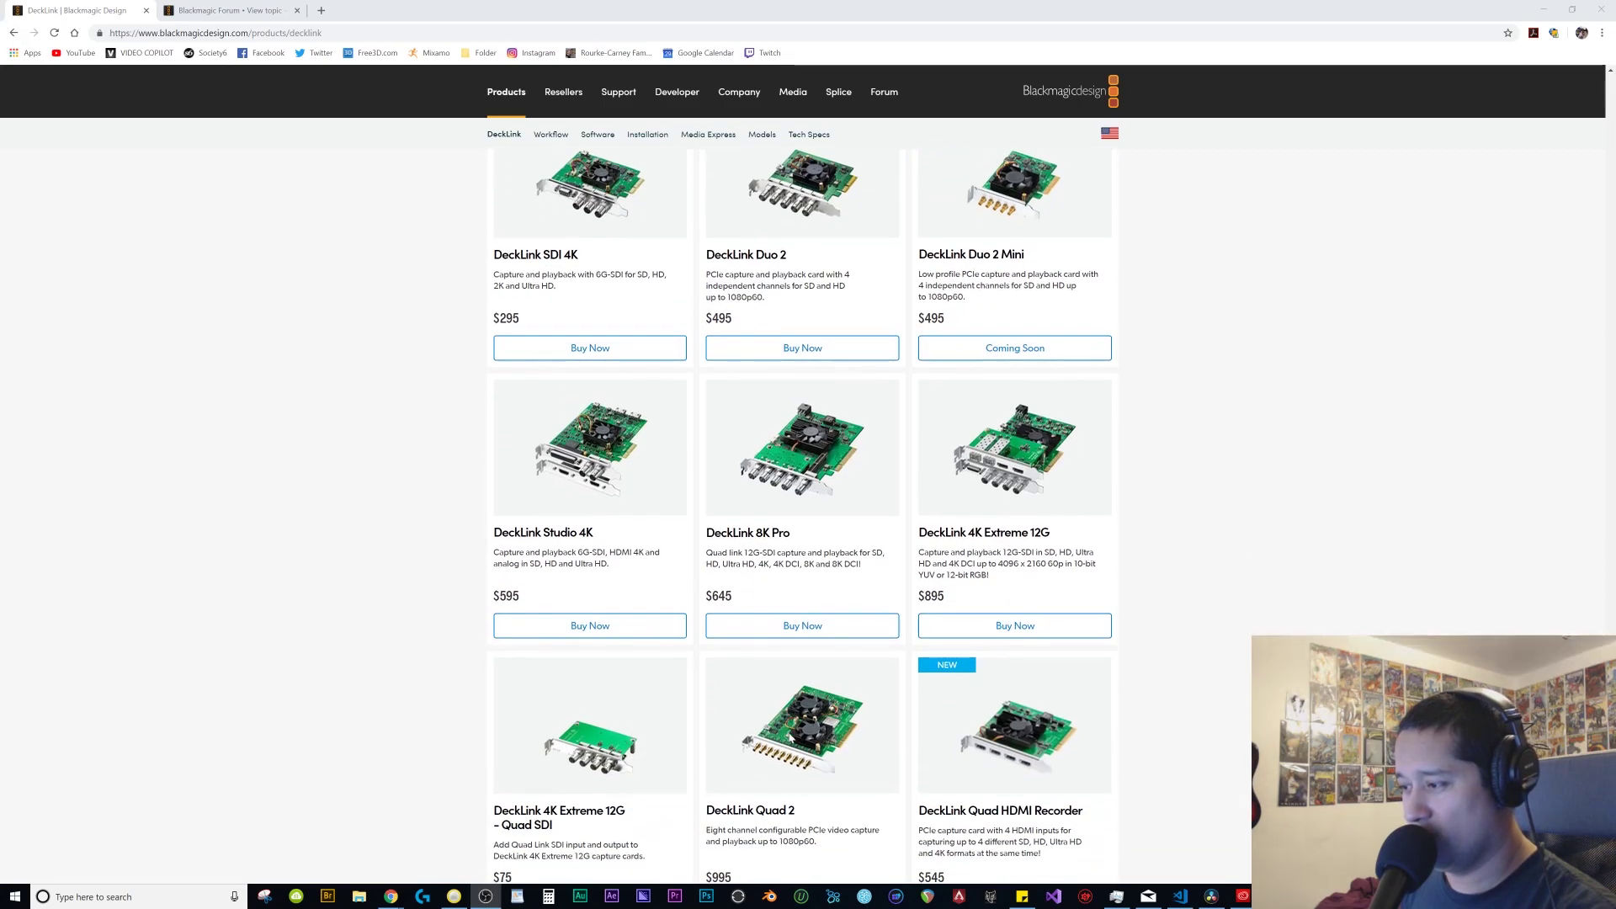
scroll(1023, 678, "down", 1)
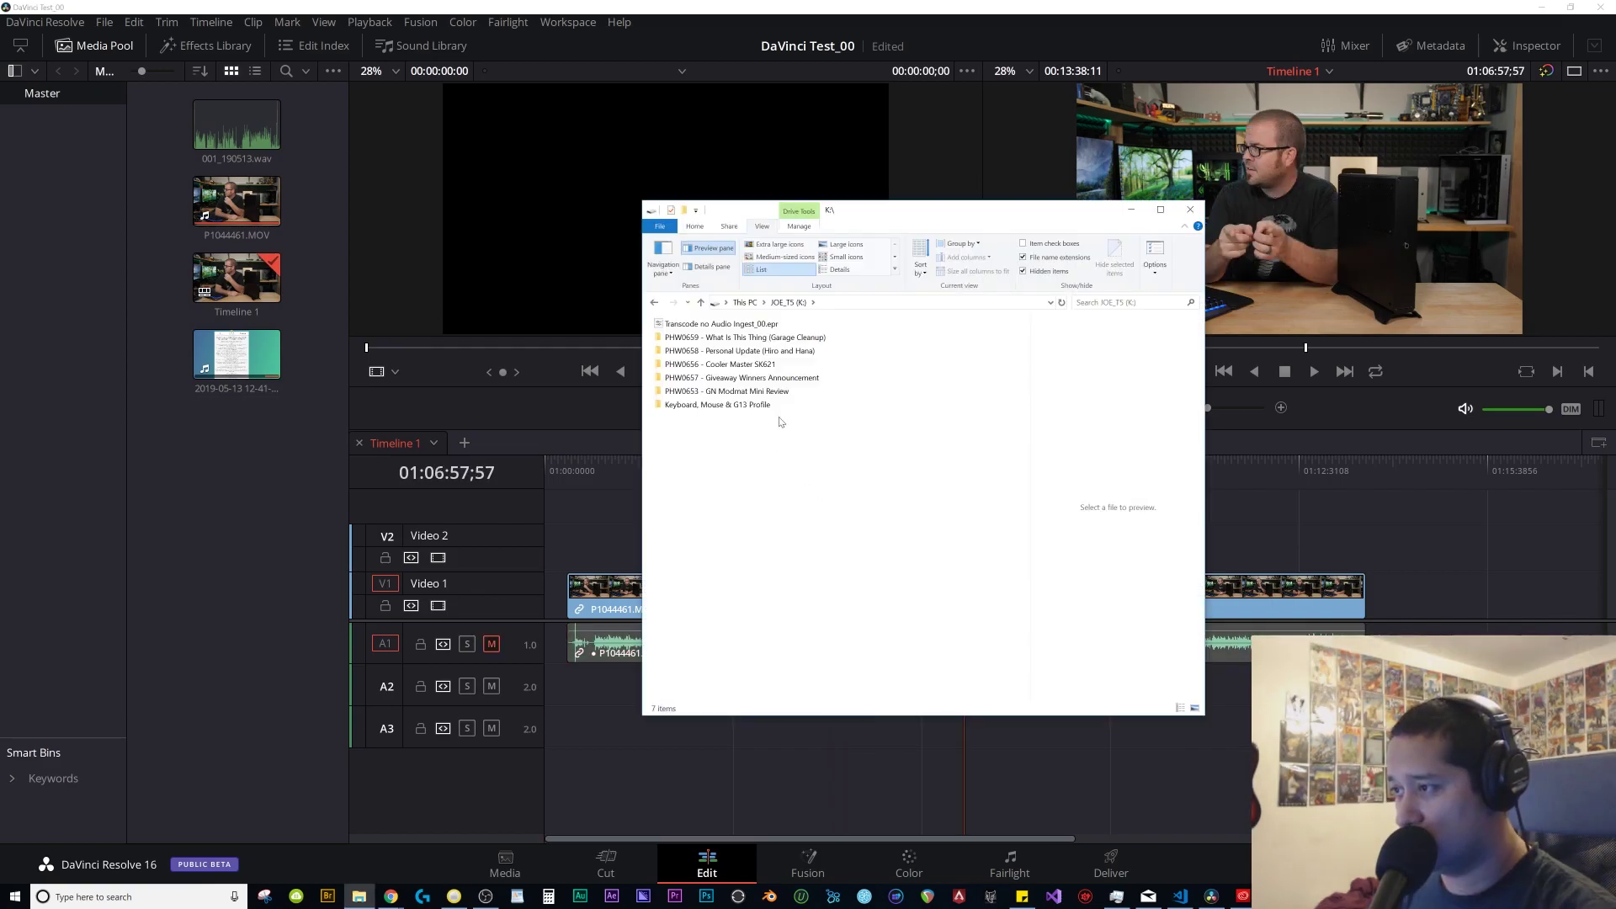
Import P1044393.MOV from the PHW0653 - GN Modmat Mini Review folder into the media pool, and load P1044461.MOV in the source viewer.
double_click(774, 391)
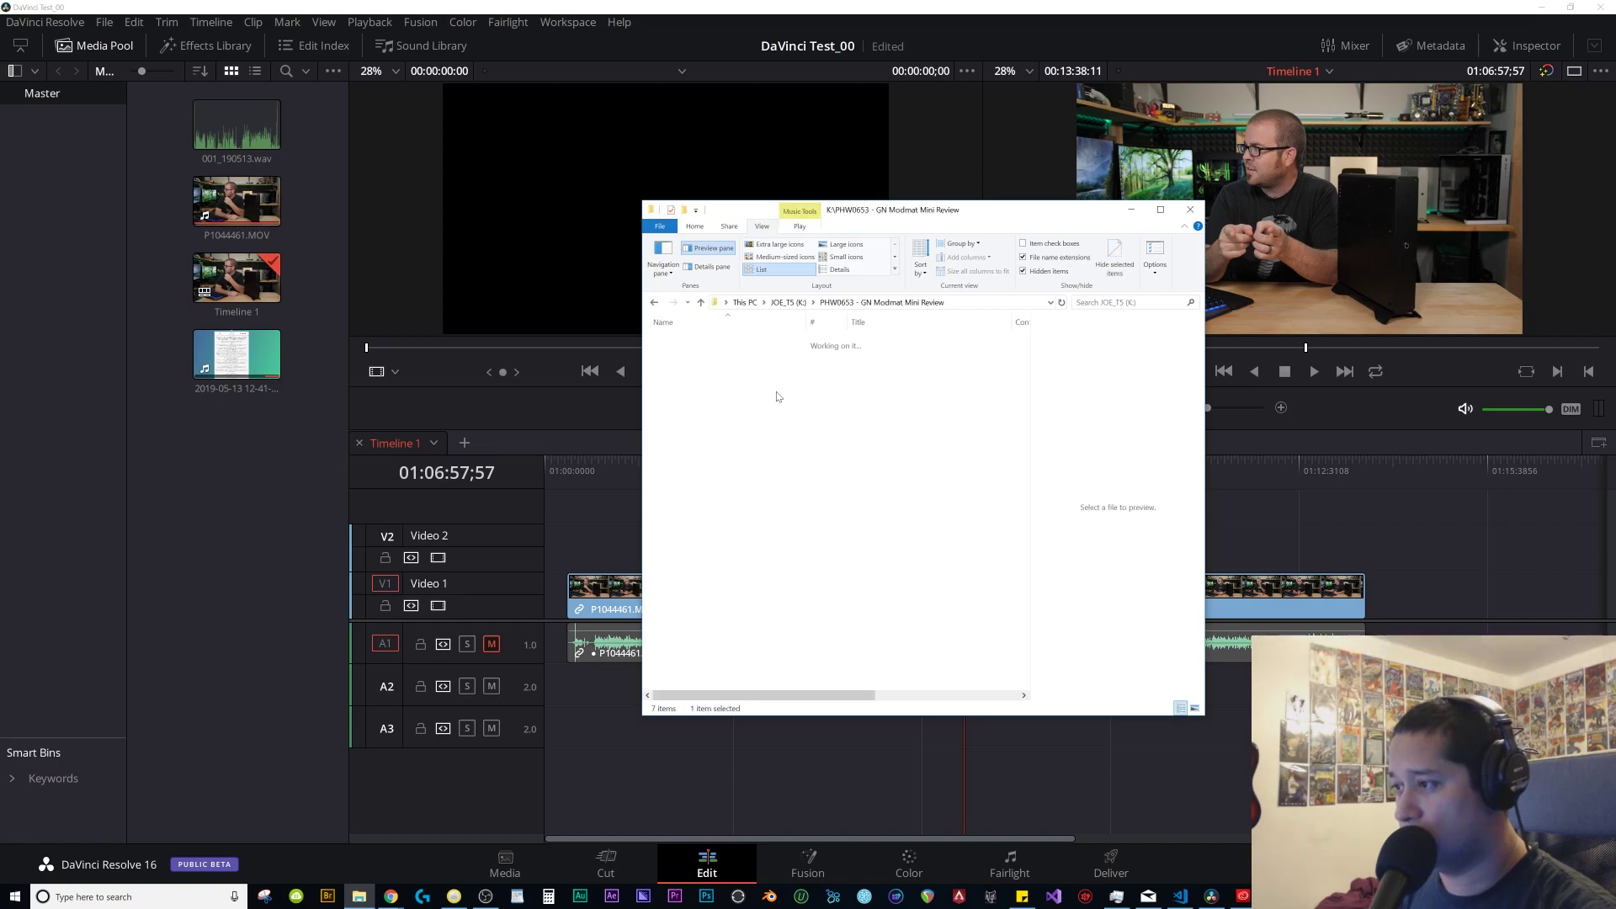
left_click_drag(682, 358, 261, 445)
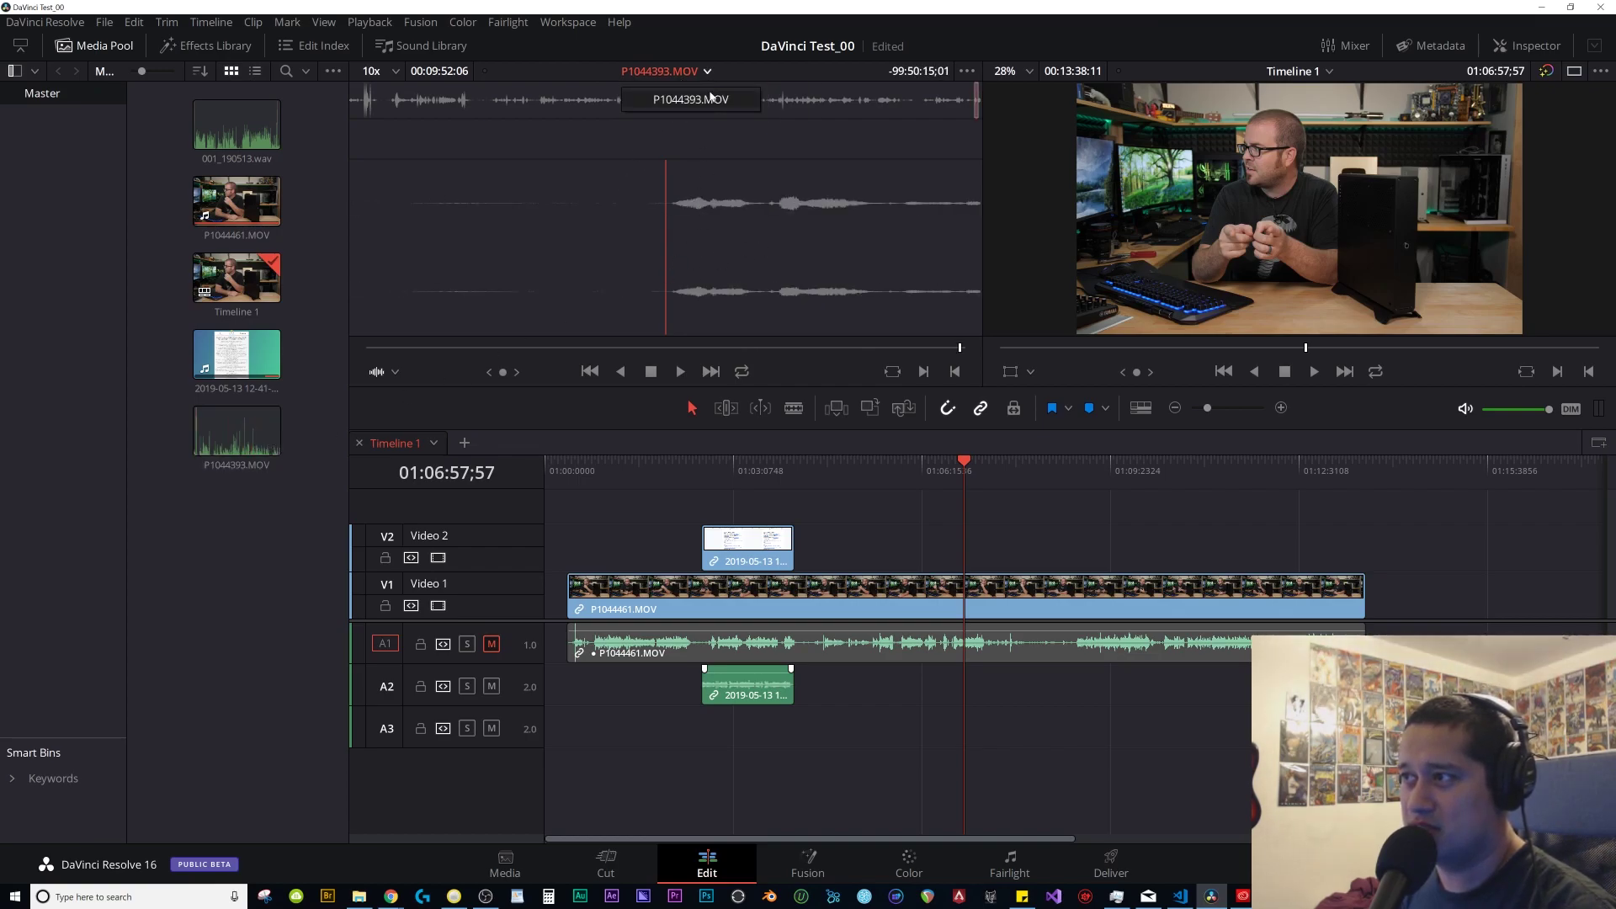
left_click(235, 216)
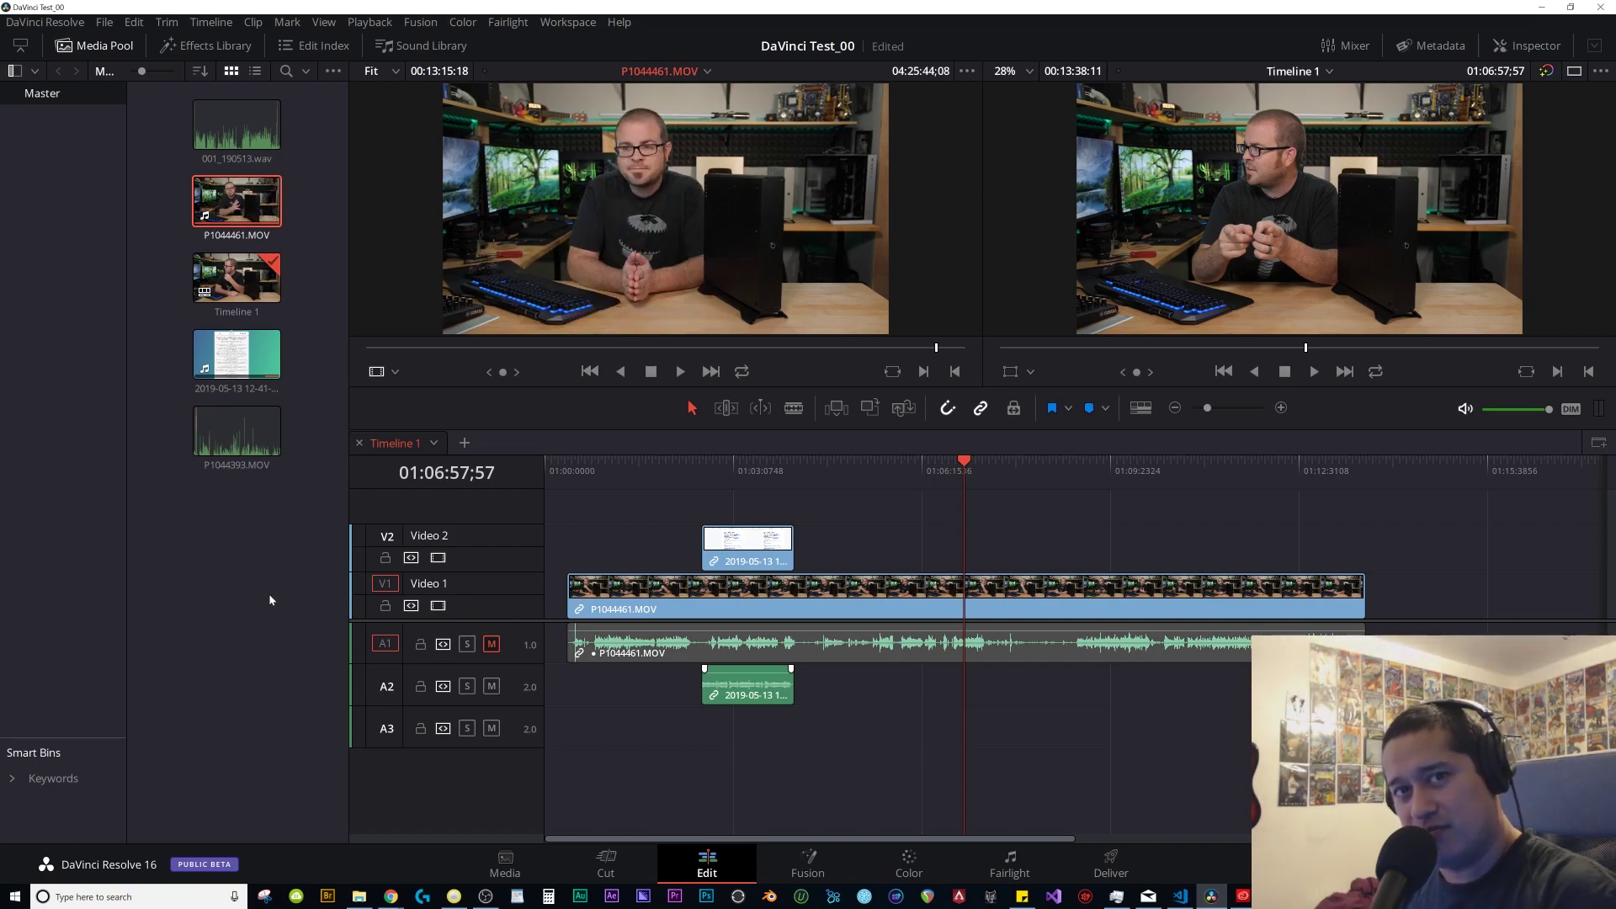
left_click(257, 562)
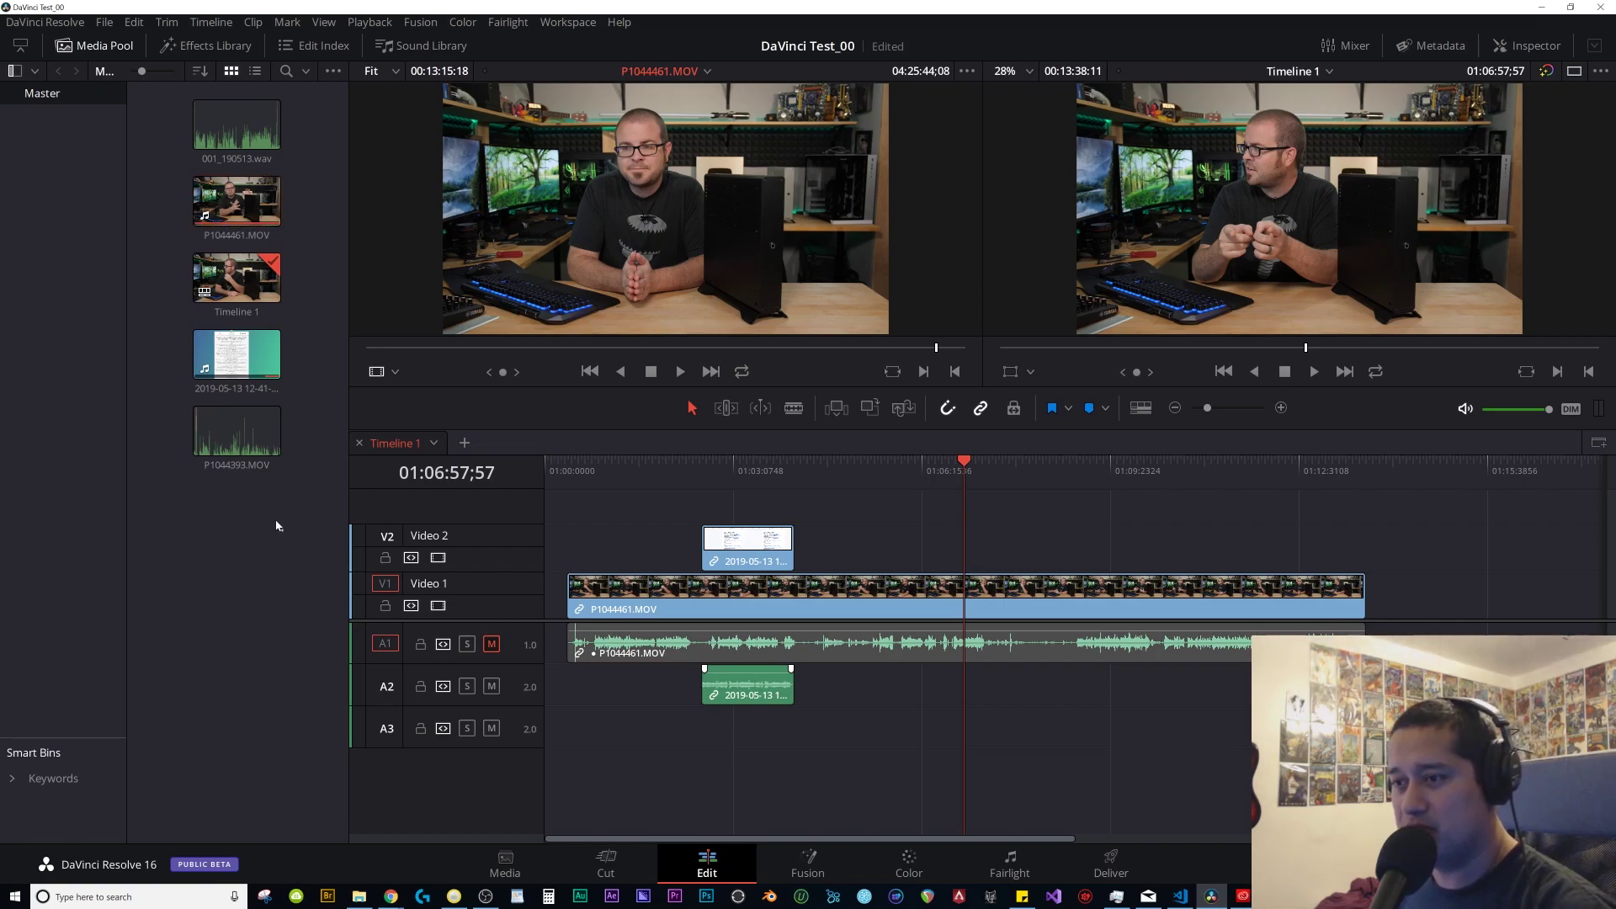
Turn on the dual-screen workspace layout and look across the columns of the edit index.
left_click(567, 22)
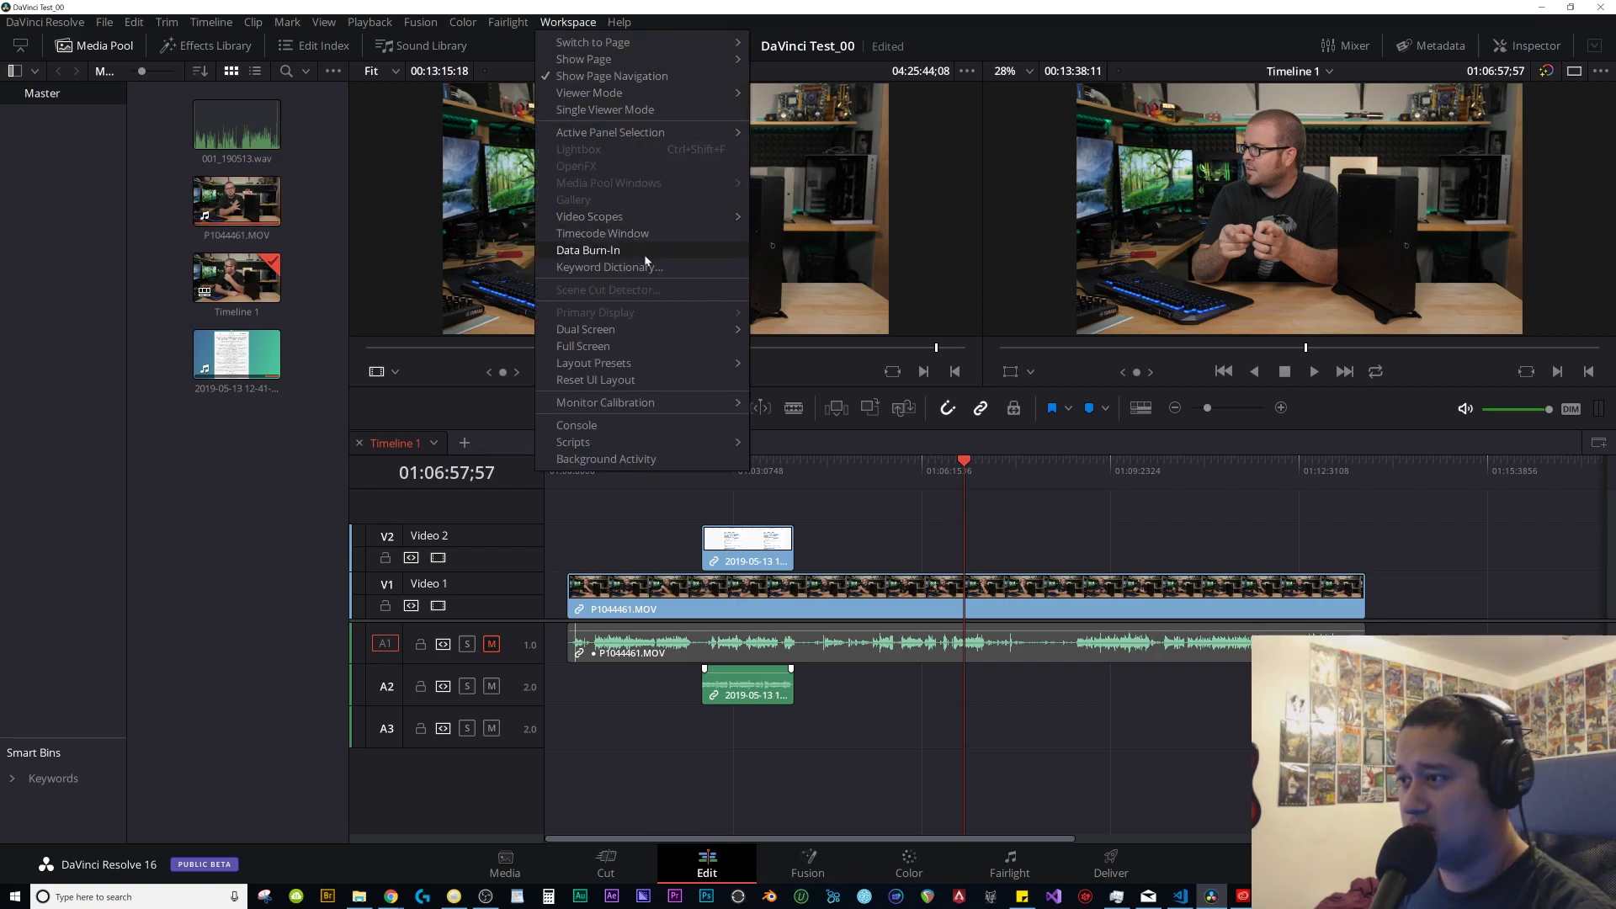
mouse_move(661, 330)
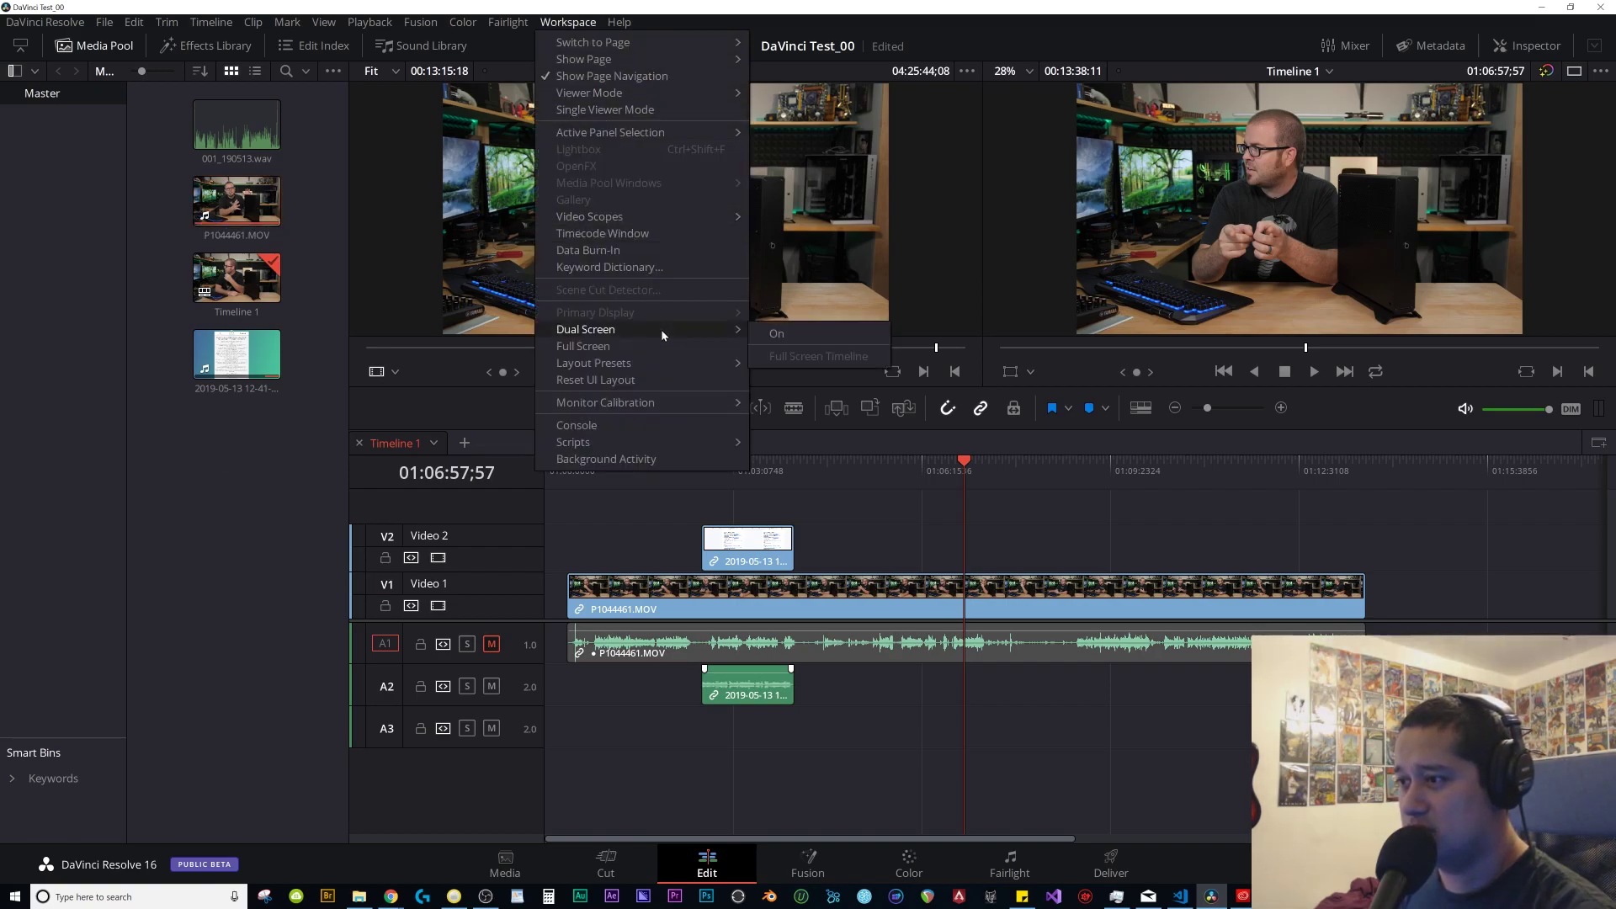
left_click(776, 333)
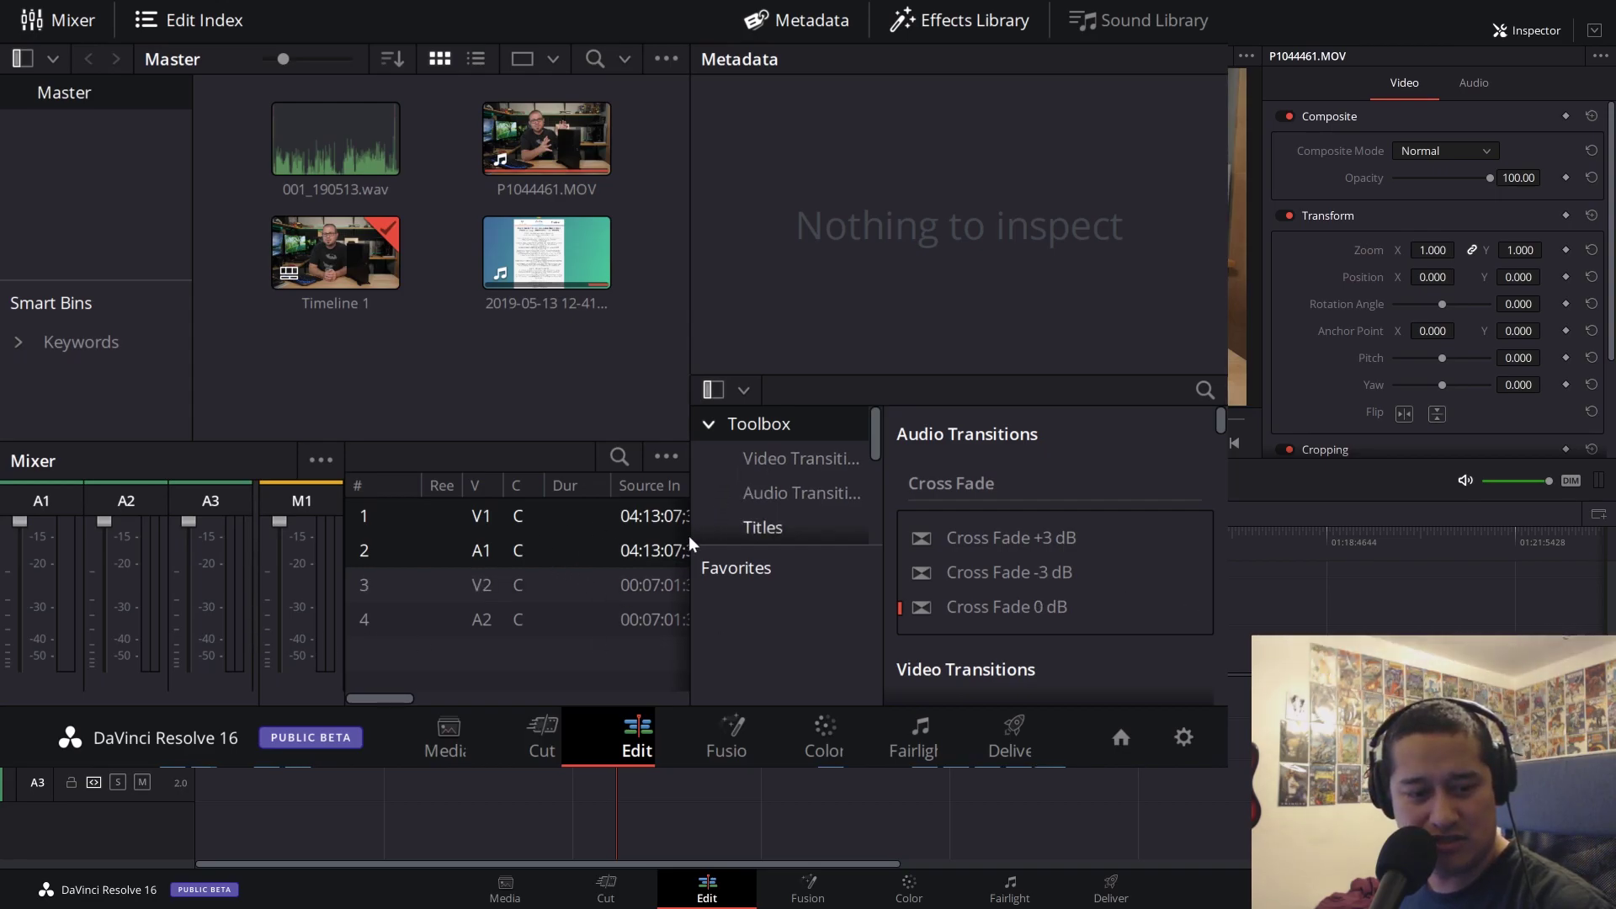
left_click_drag(389, 700, 458, 698)
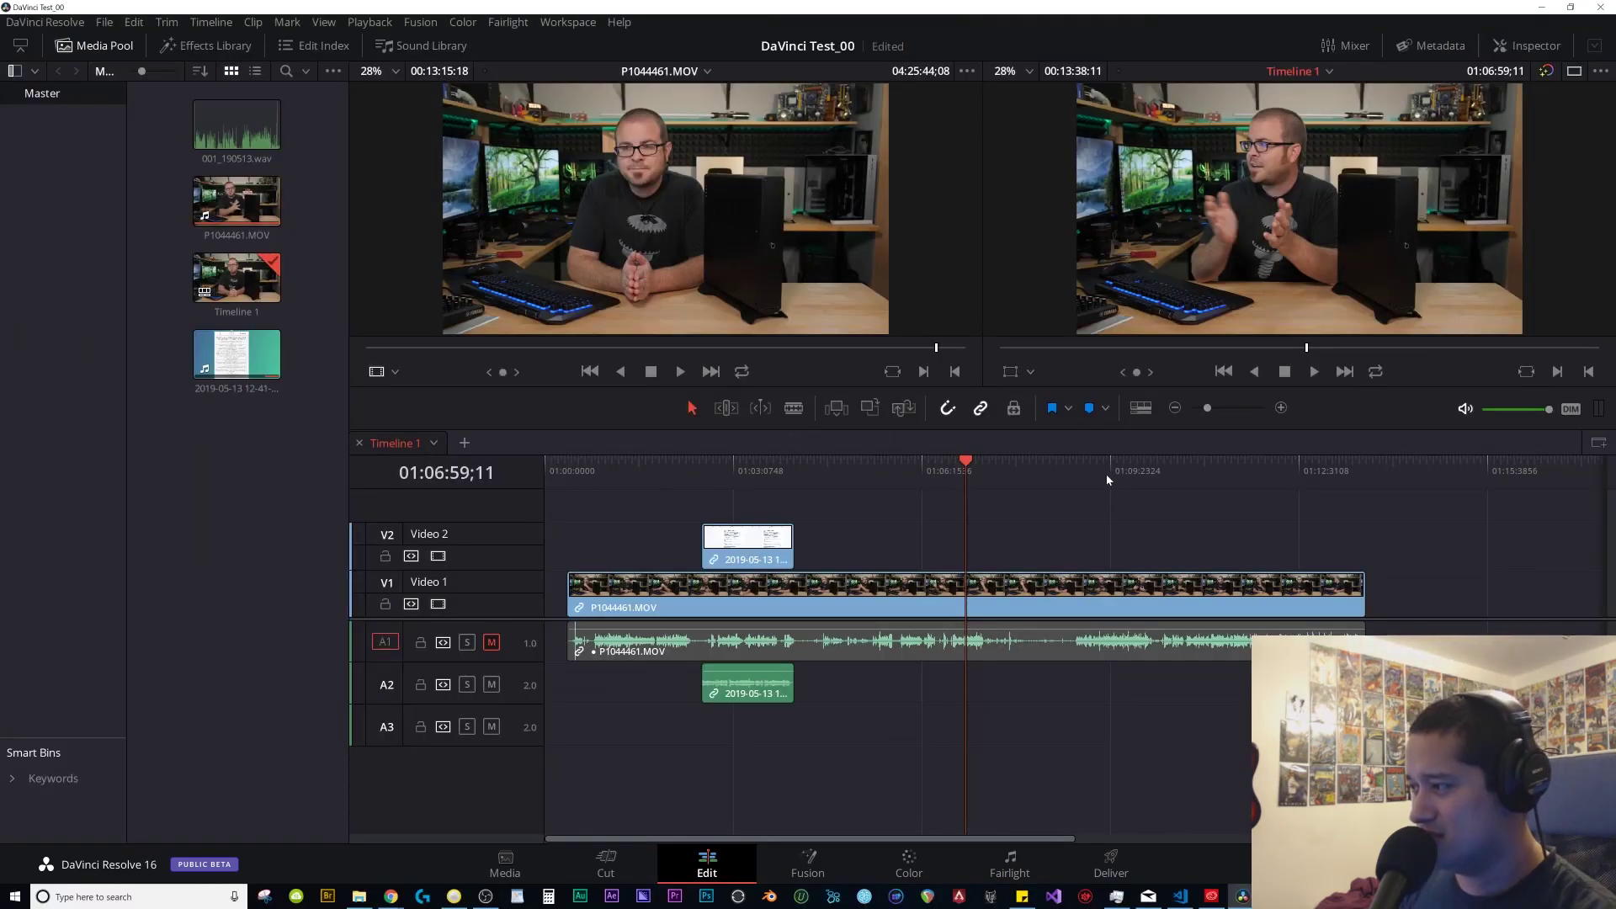
Move the Timeline 1 playhead to 01:09:20;02 and unmute audio track A1.
left_click(1106, 470)
left_click(494, 643)
left_click(493, 643)
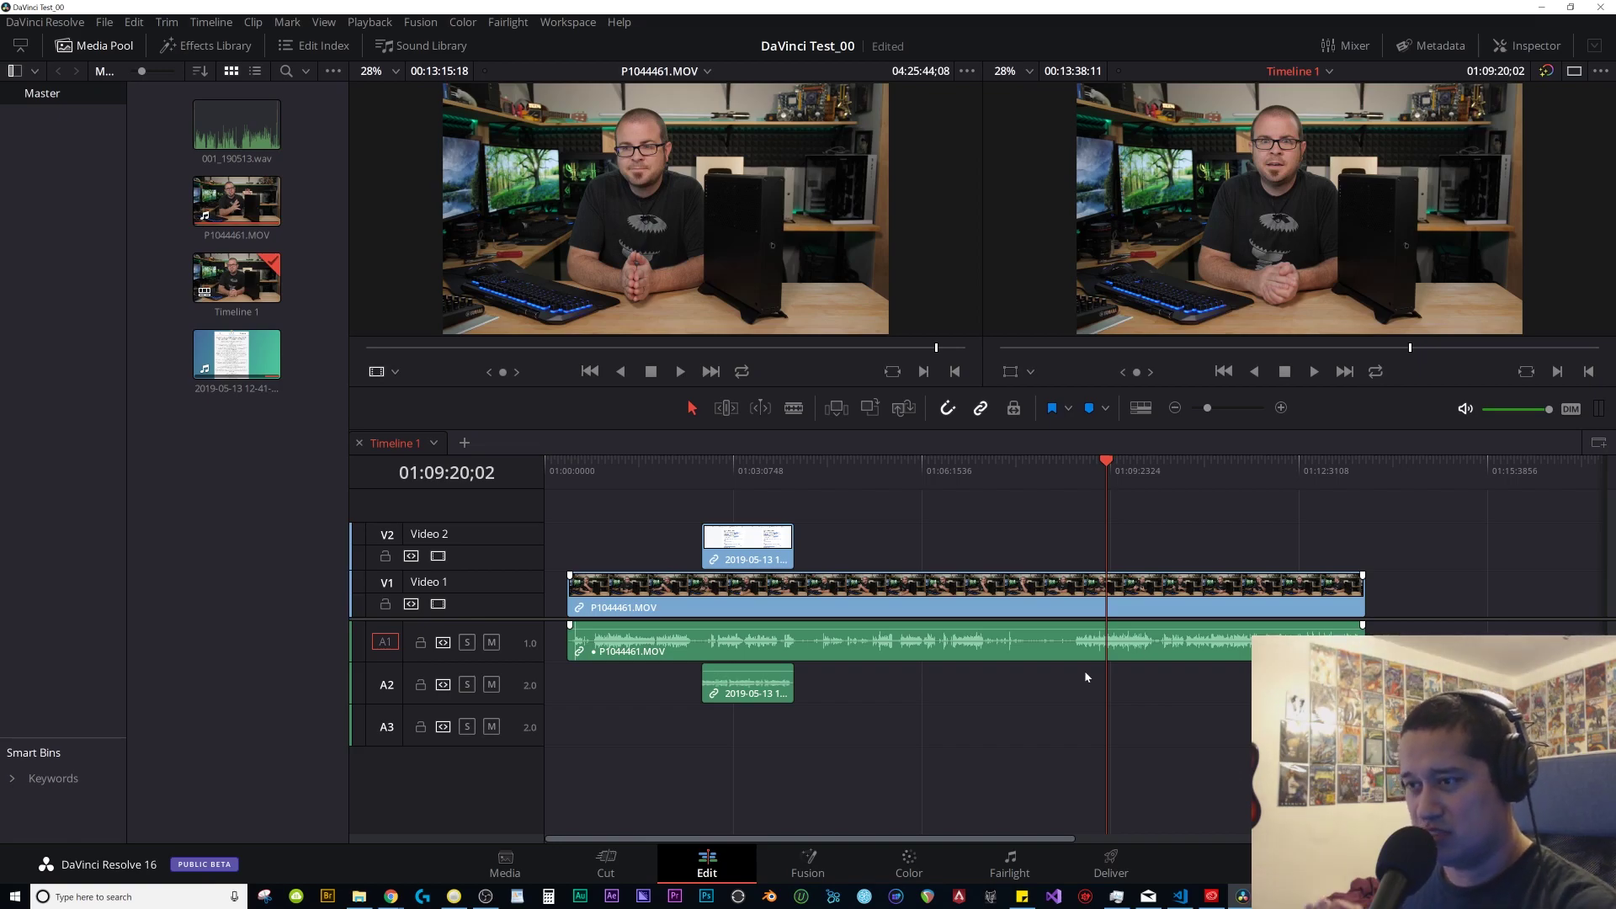
Examine the Auto Sync Audio options for 001_190513.wav and P1044461.MOV in the media pool, without applying any.
double_click(278, 200)
left_click_drag(307, 127, 254, 215)
right_click(221, 126)
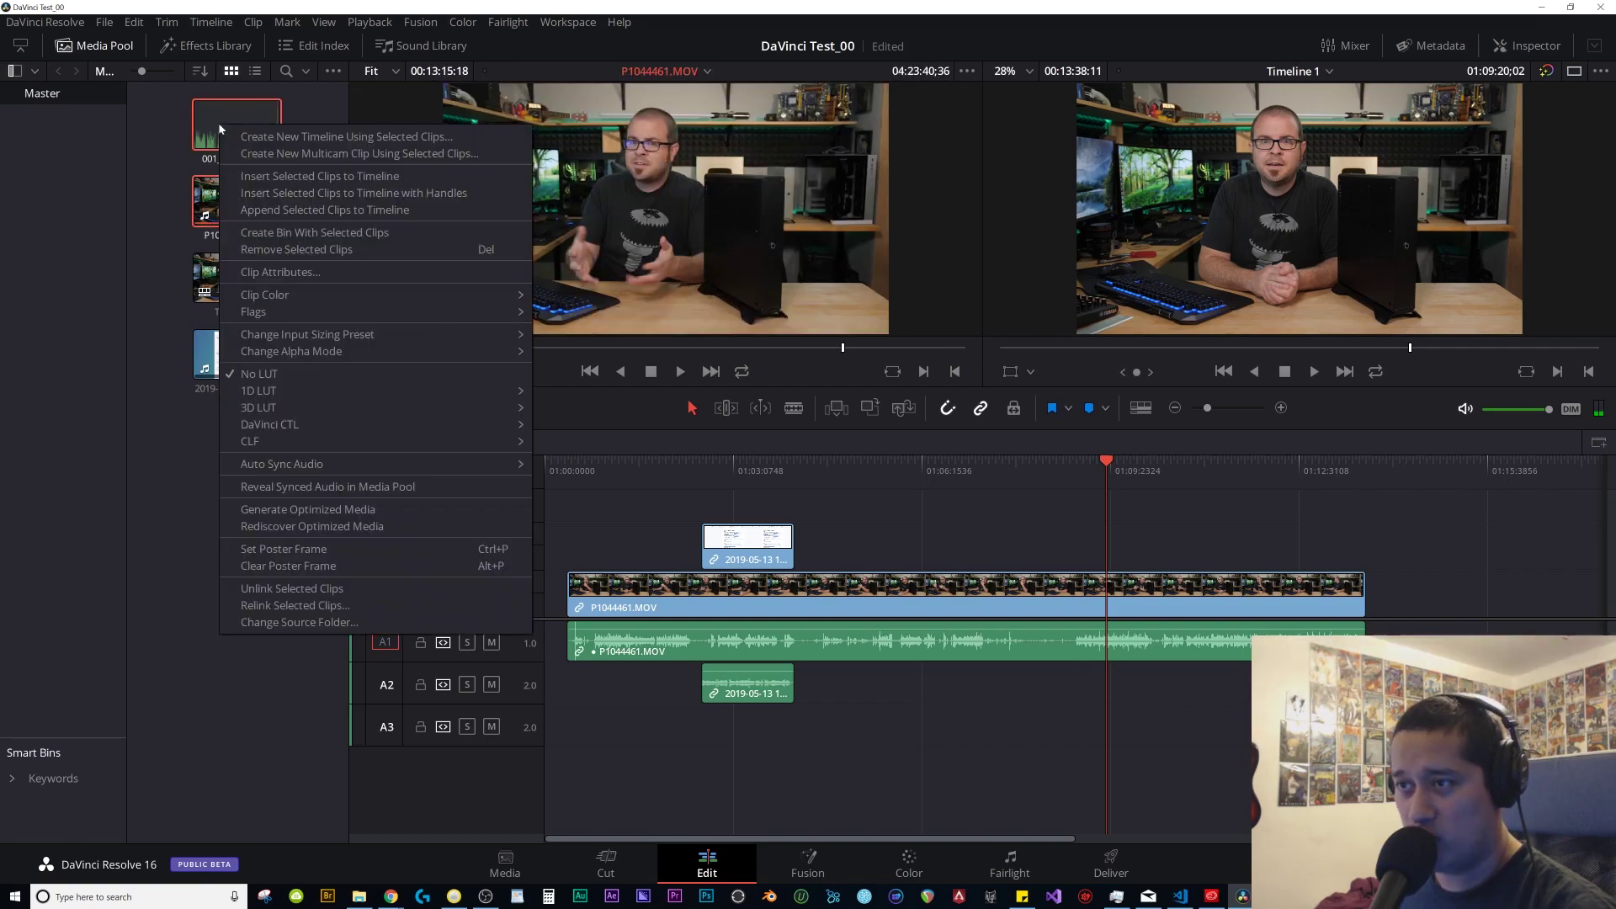
mouse_move(443, 463)
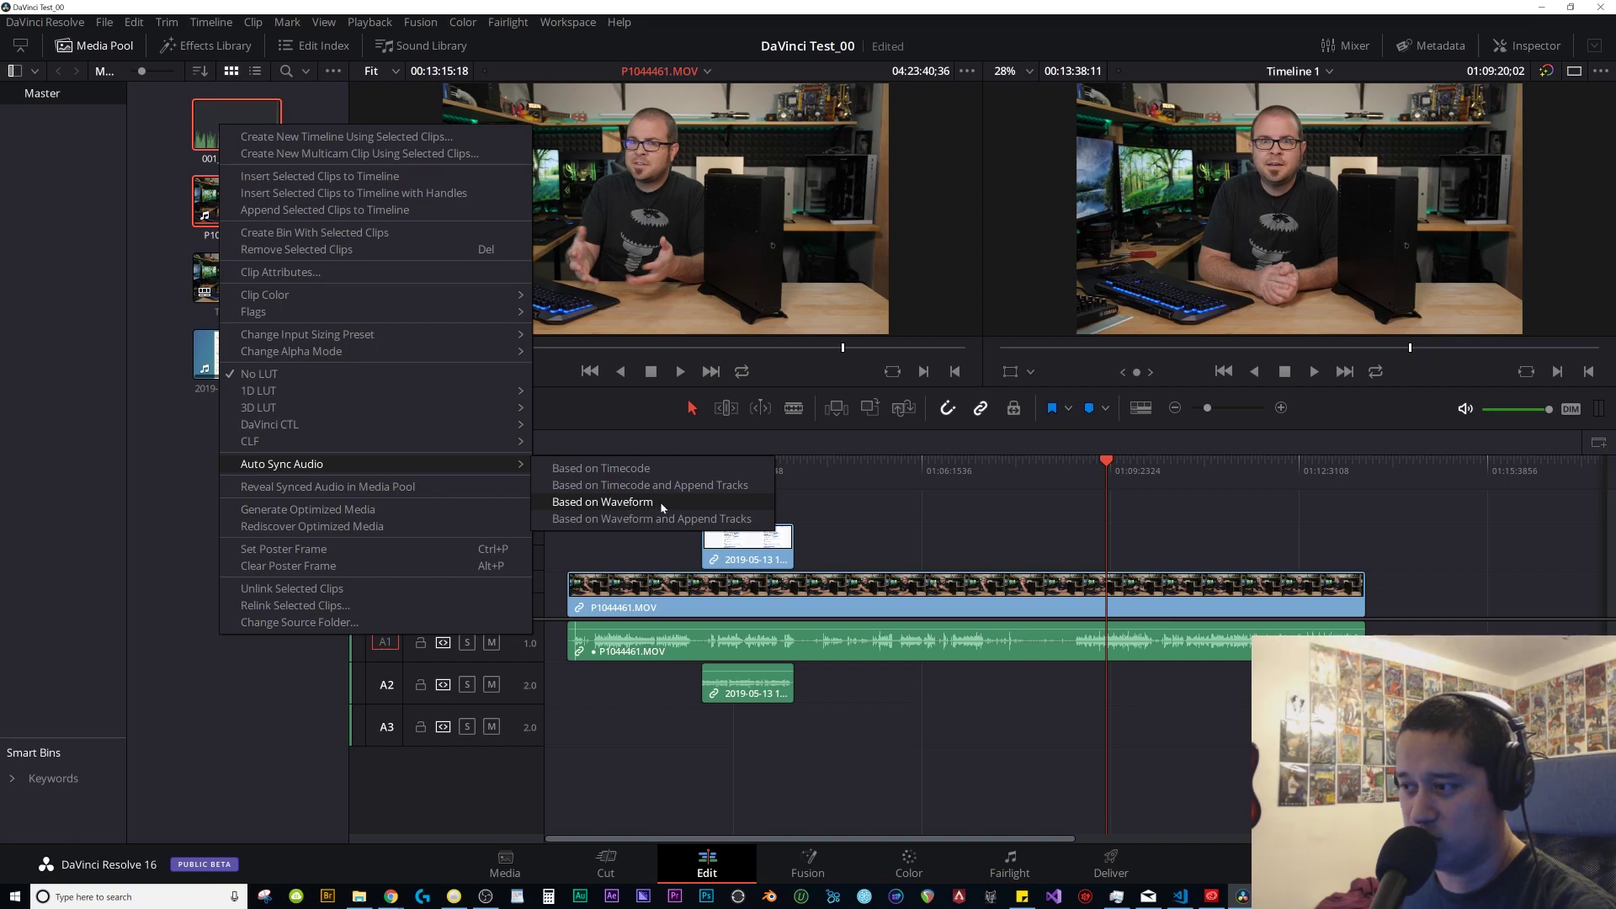
left_click(166, 520)
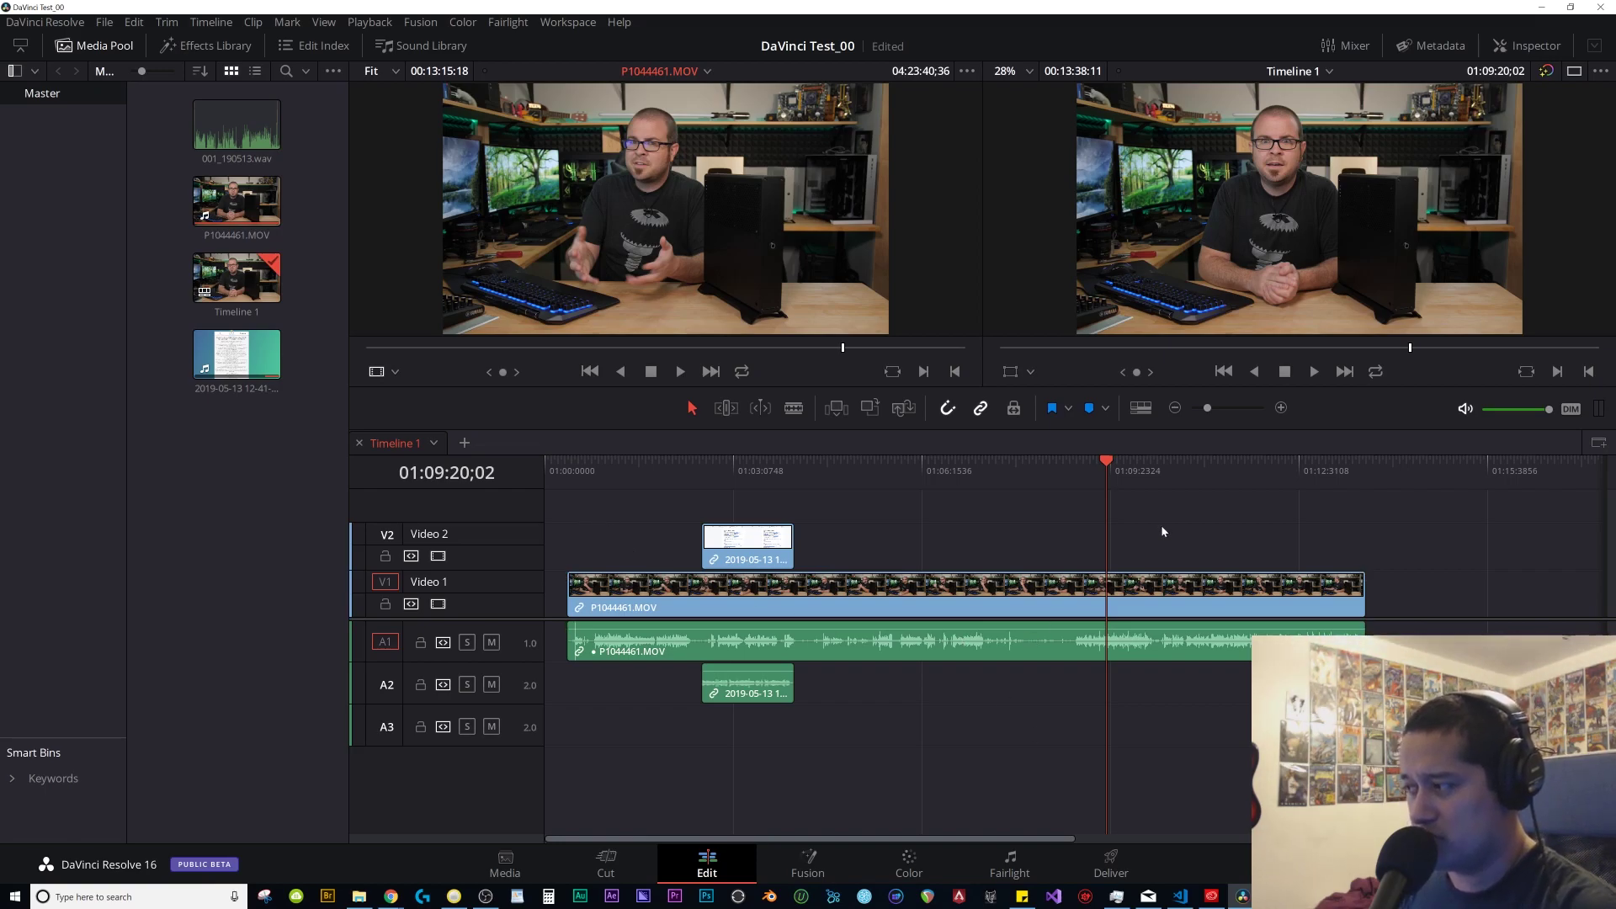
Play Timeline 1 briefly and stop playback at 01:09:06;28.
left_click(1087, 473)
key("space")
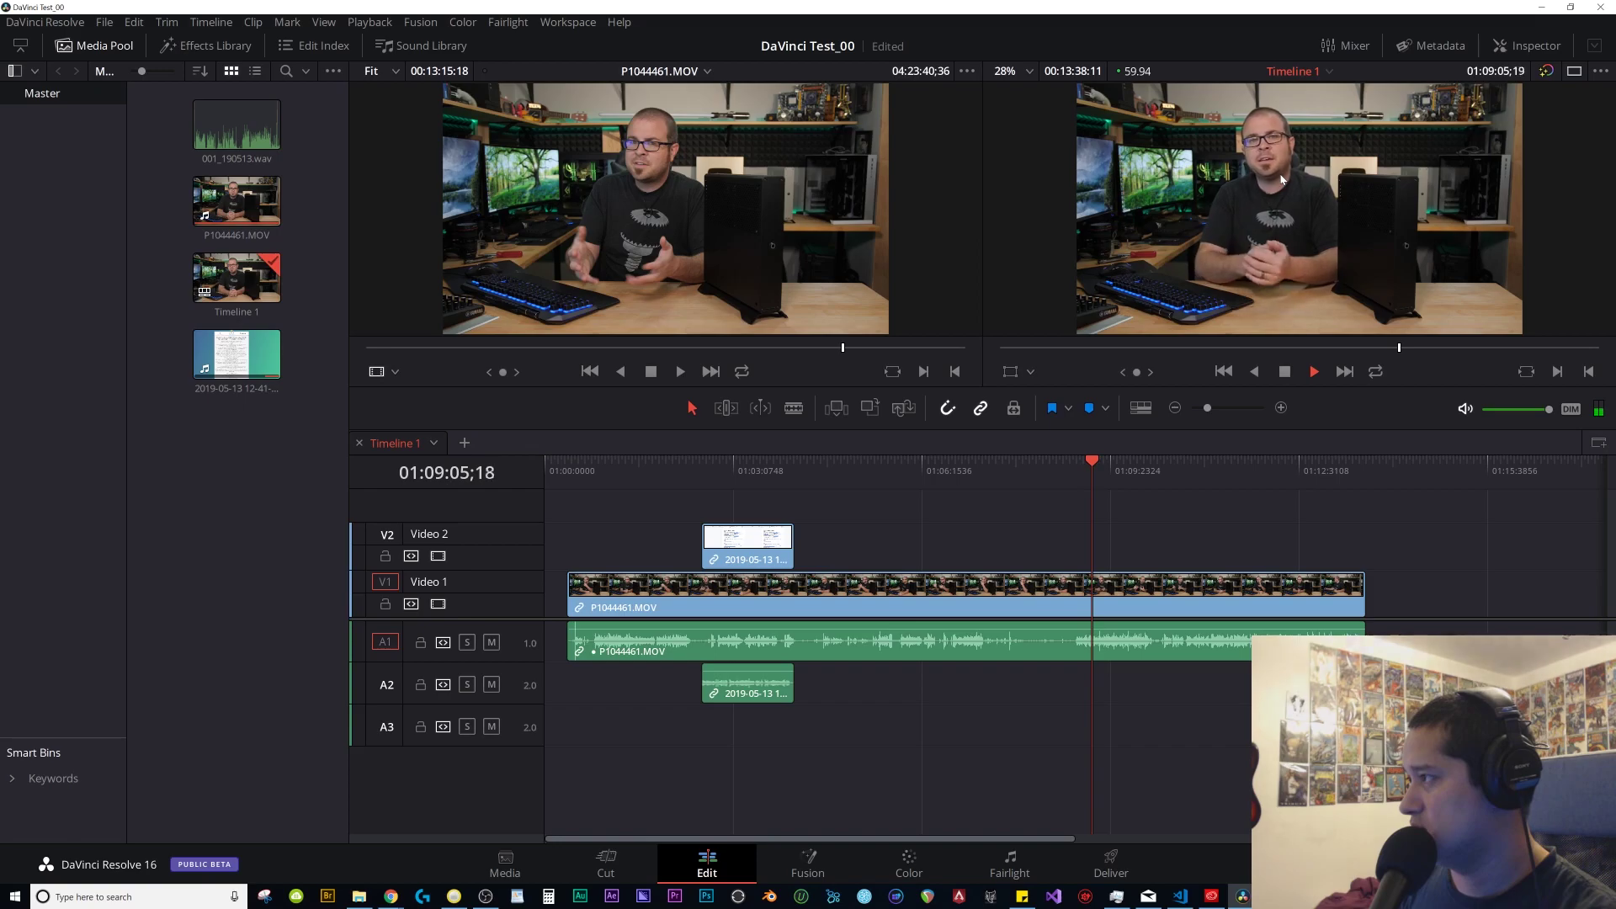
key("space")
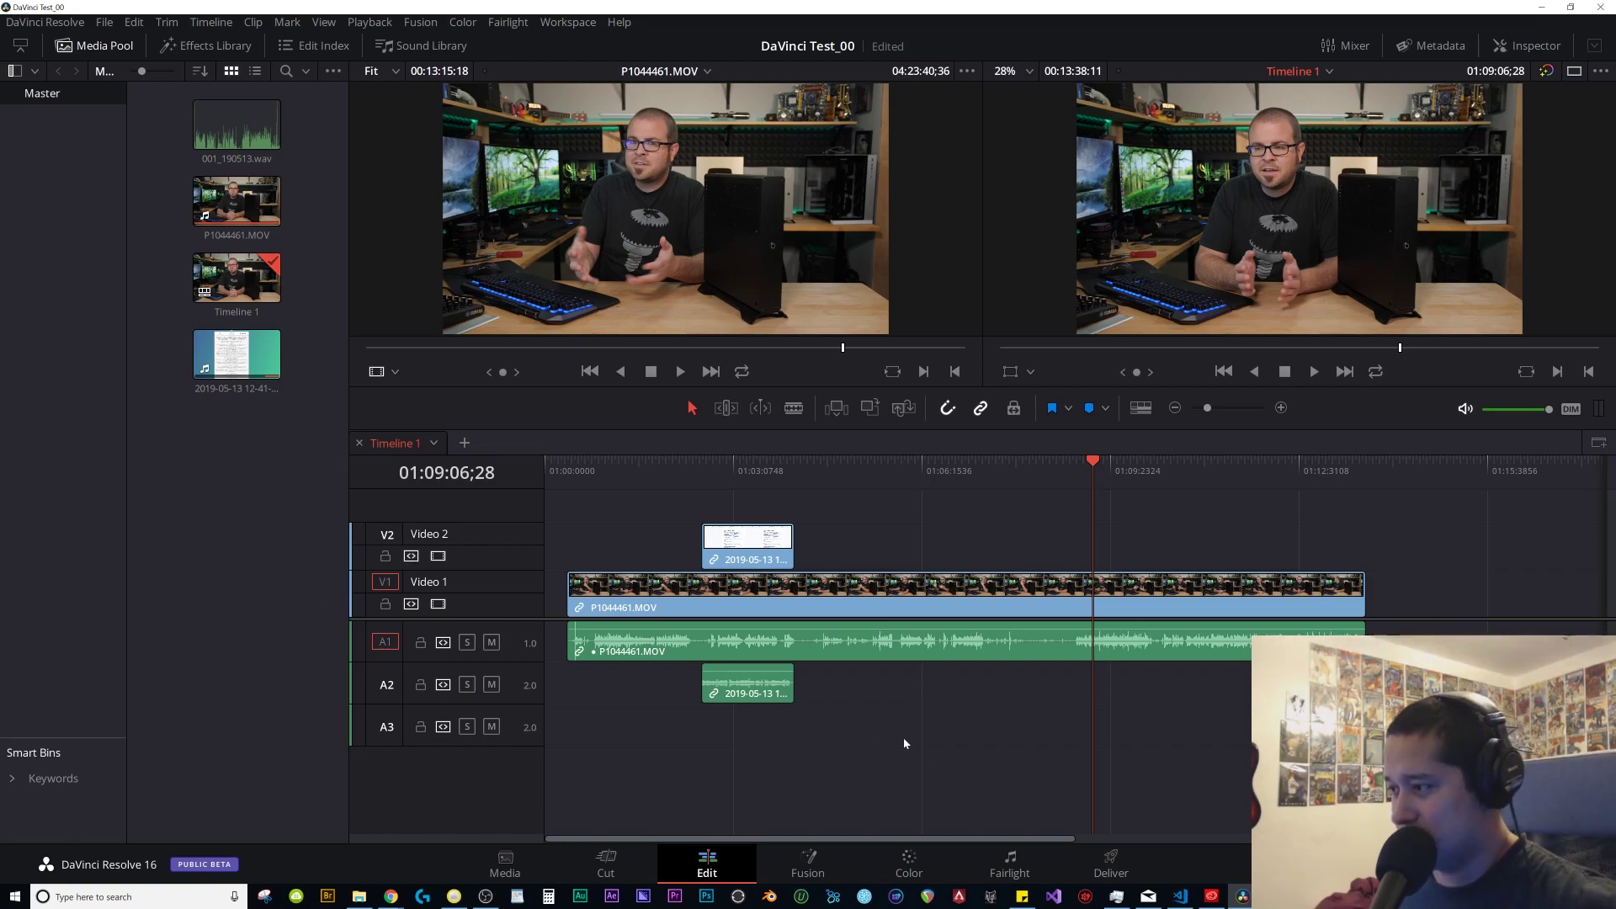
Switch to PluralEyes 4.
left_click(864, 896)
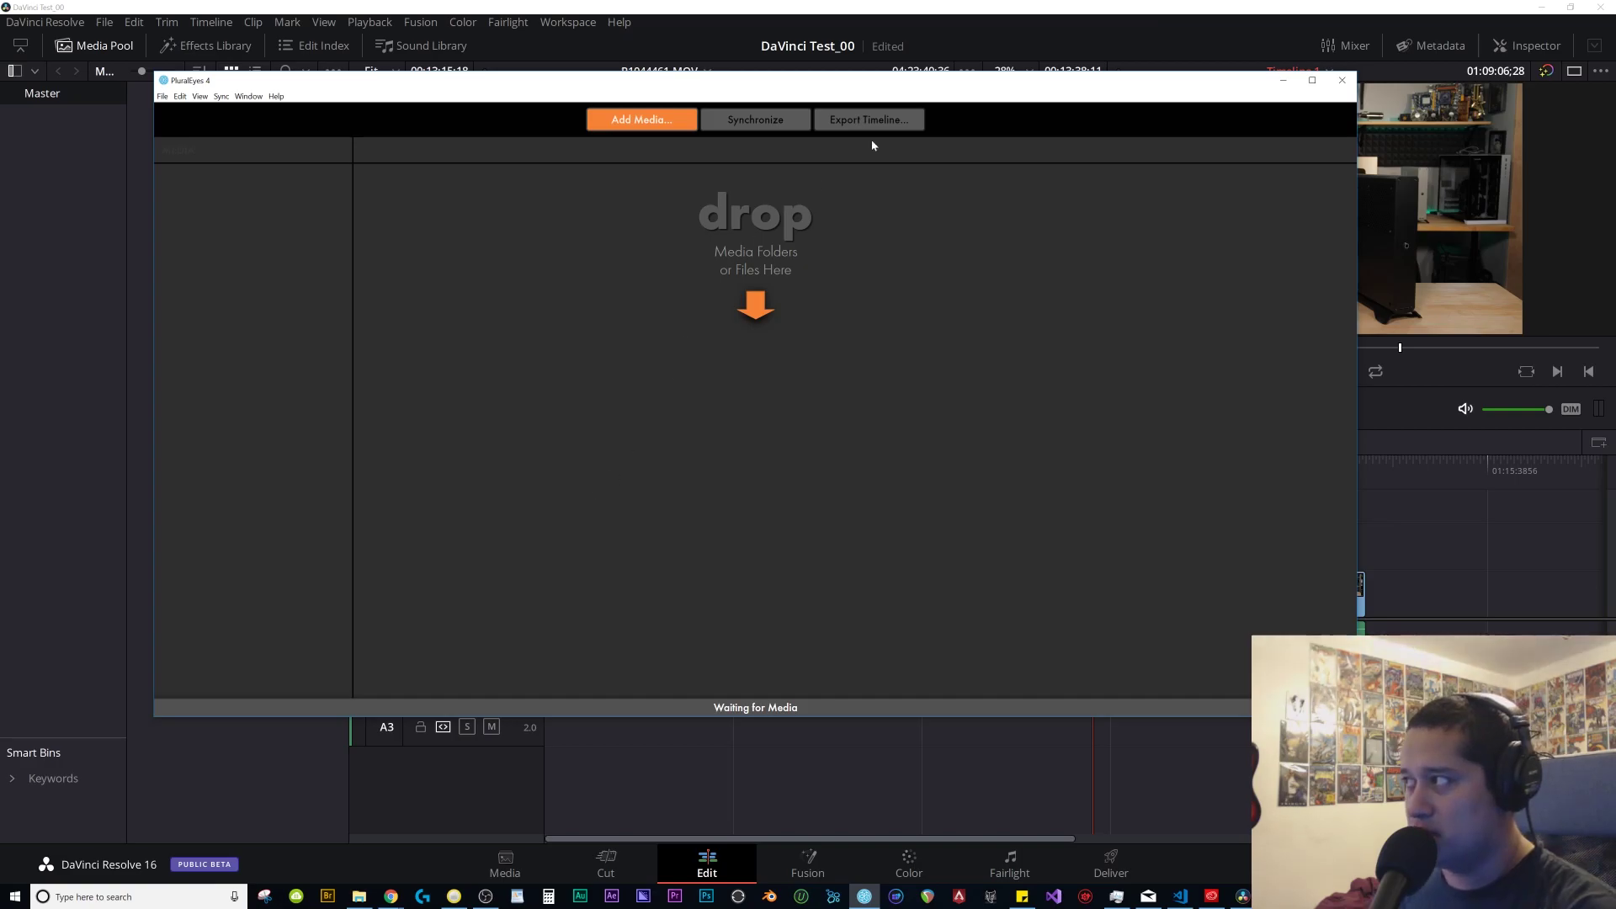
Return from PluralEyes and import Sync.xml from the PHW0657 - Giveaway Winners Announcement folder into the DaVinci Resolve media pool.
left_click(1283, 80)
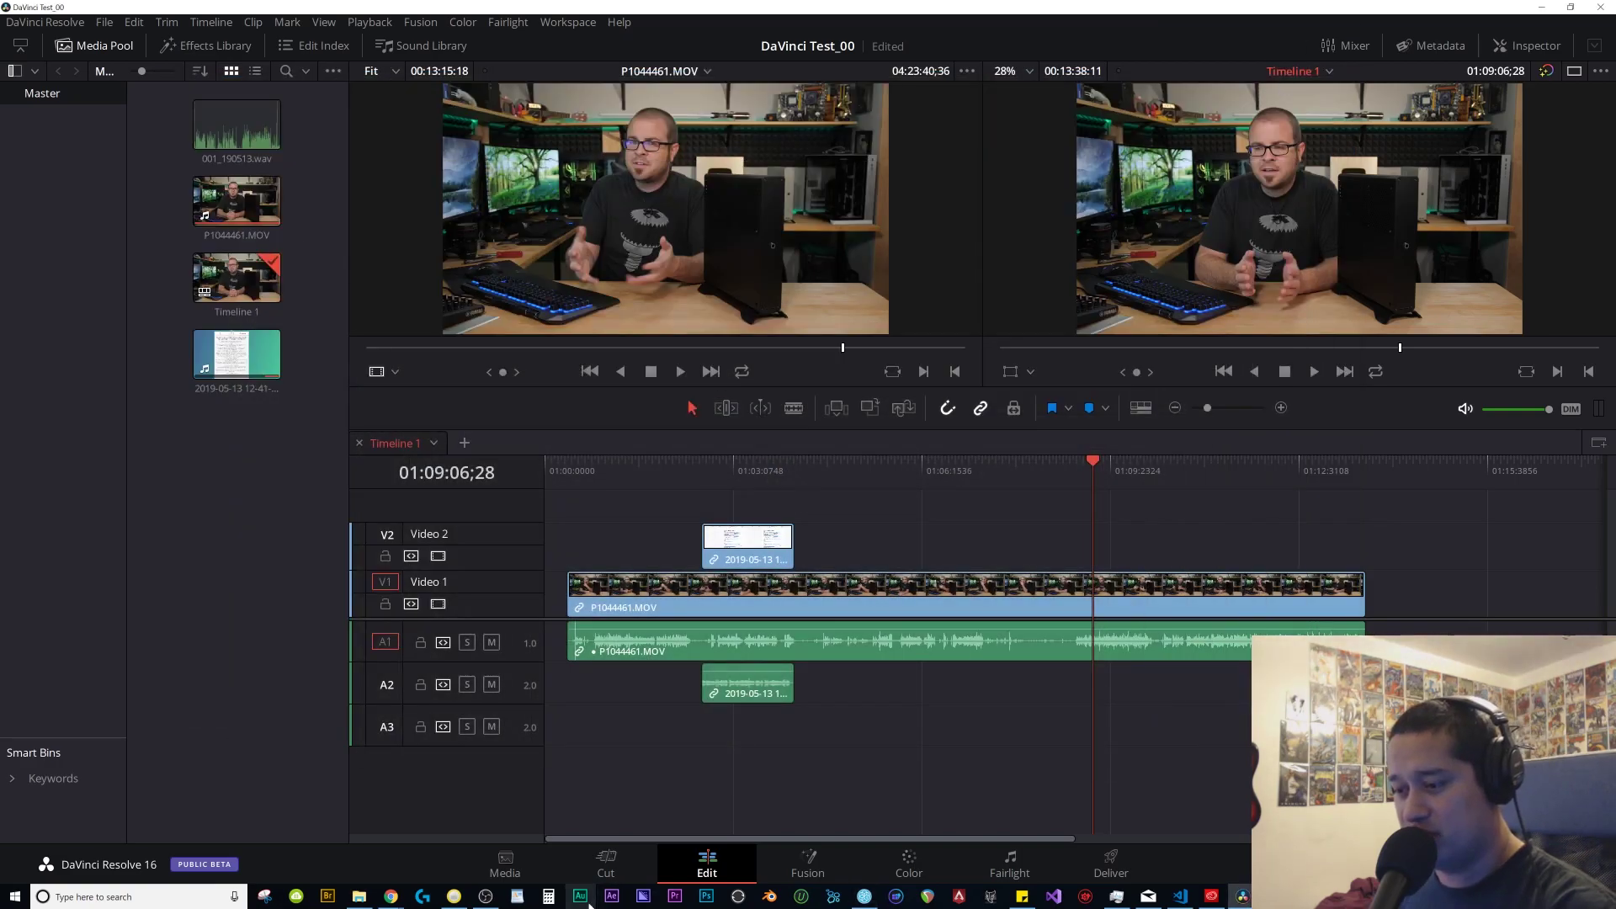
left_click(359, 897)
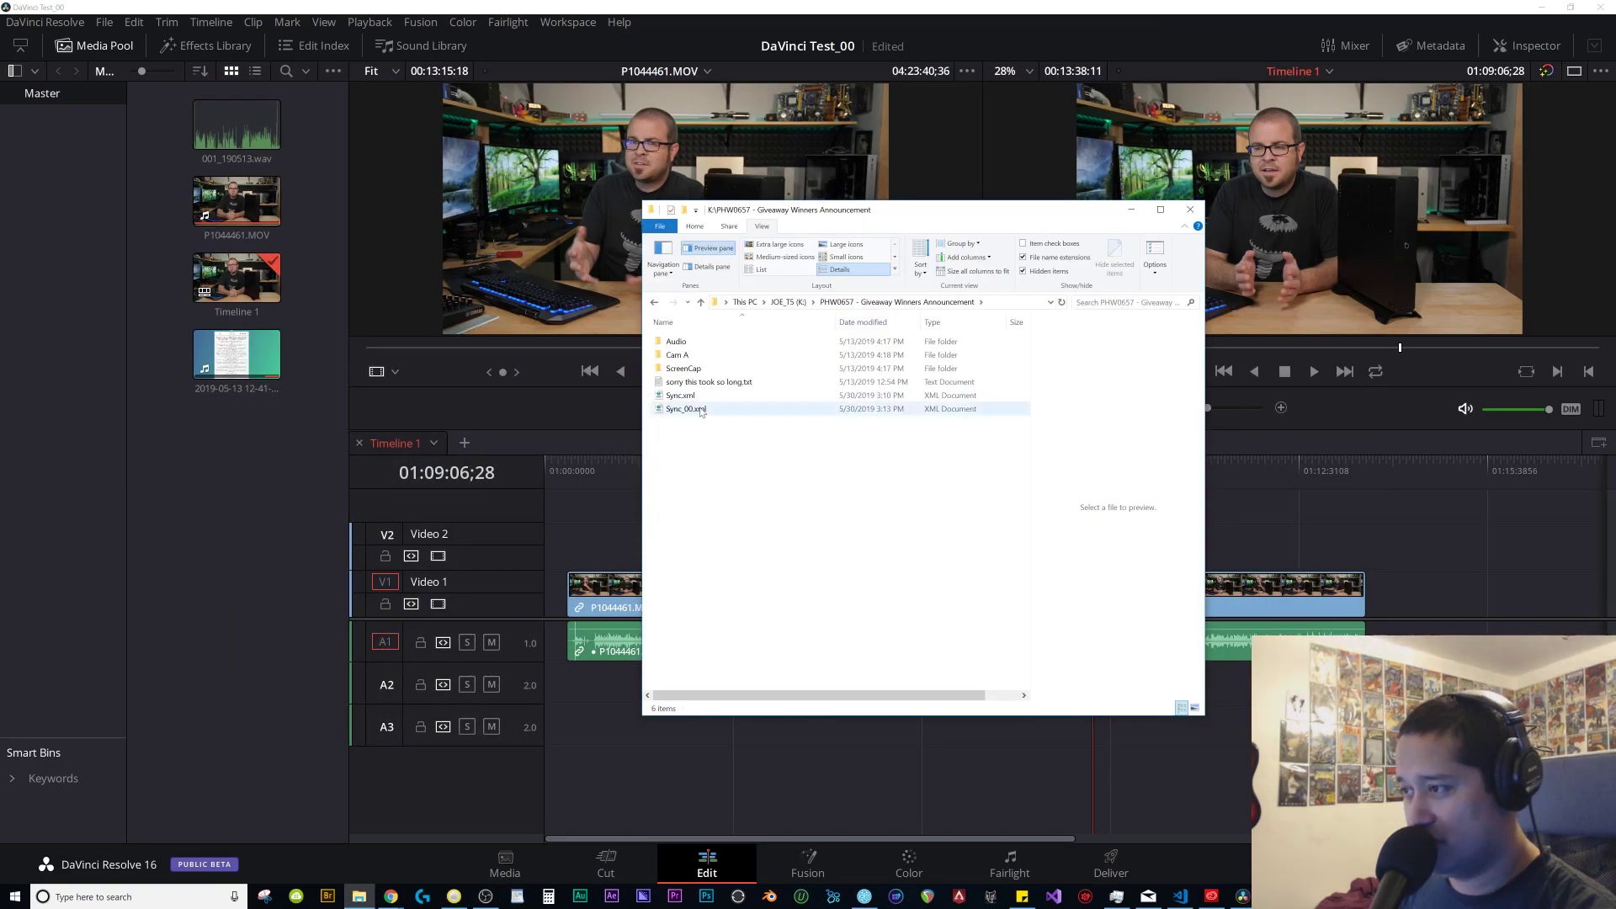
left_click_drag(687, 399, 253, 550)
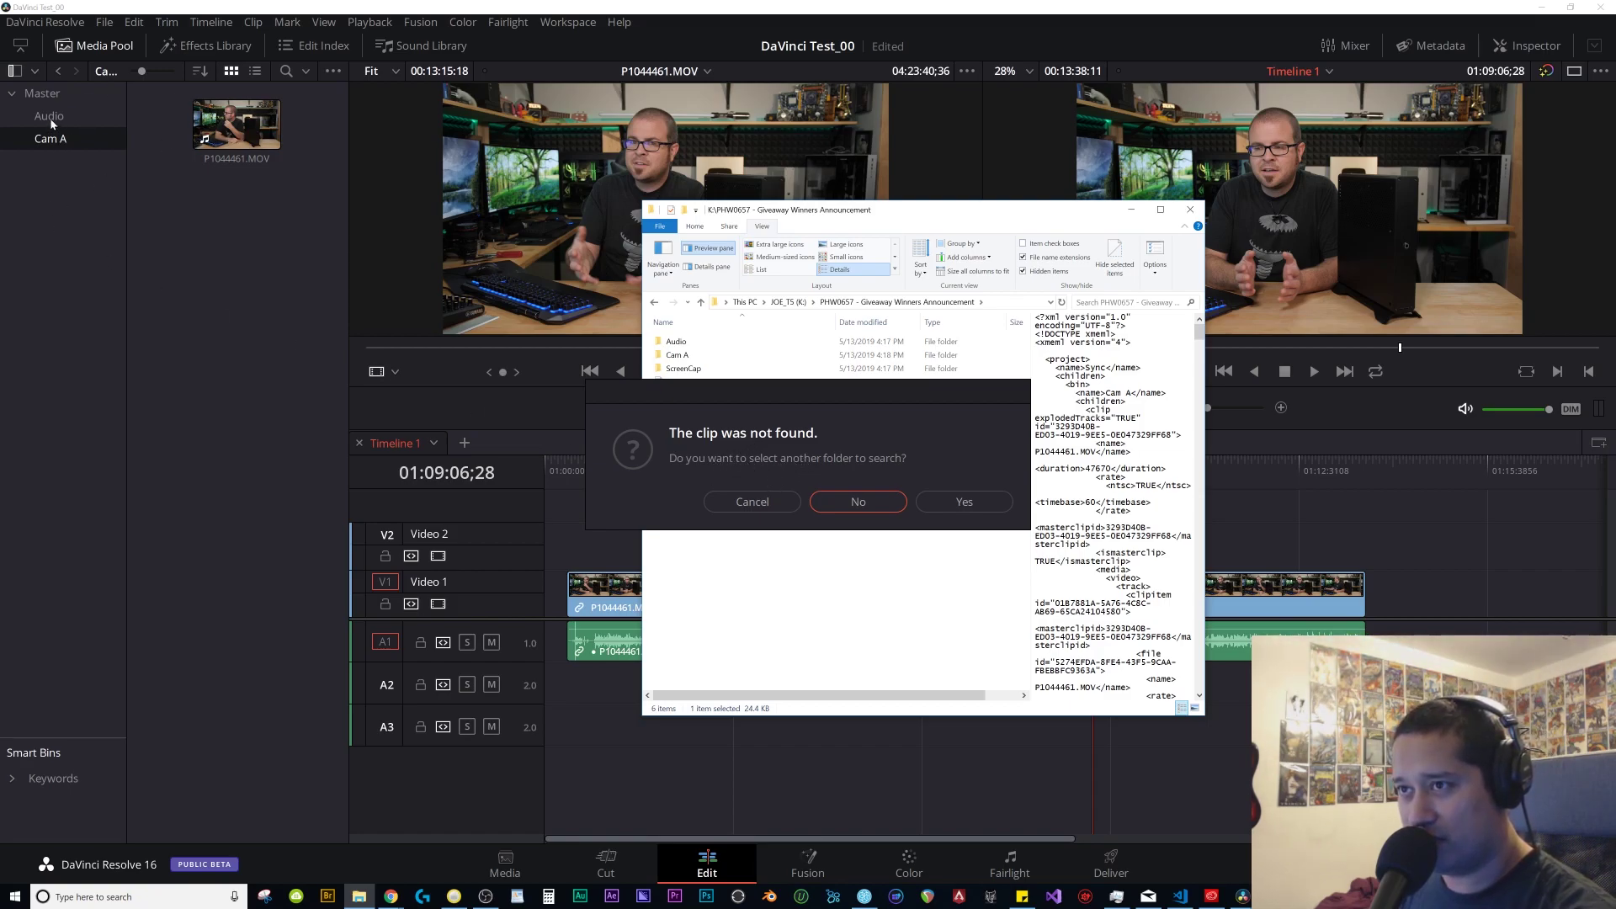
Search for the missing source clips in the Audio folder of PHW0657 - Giveaway Winners Announcement on JOE_T5 (K:).
left_click(939, 509)
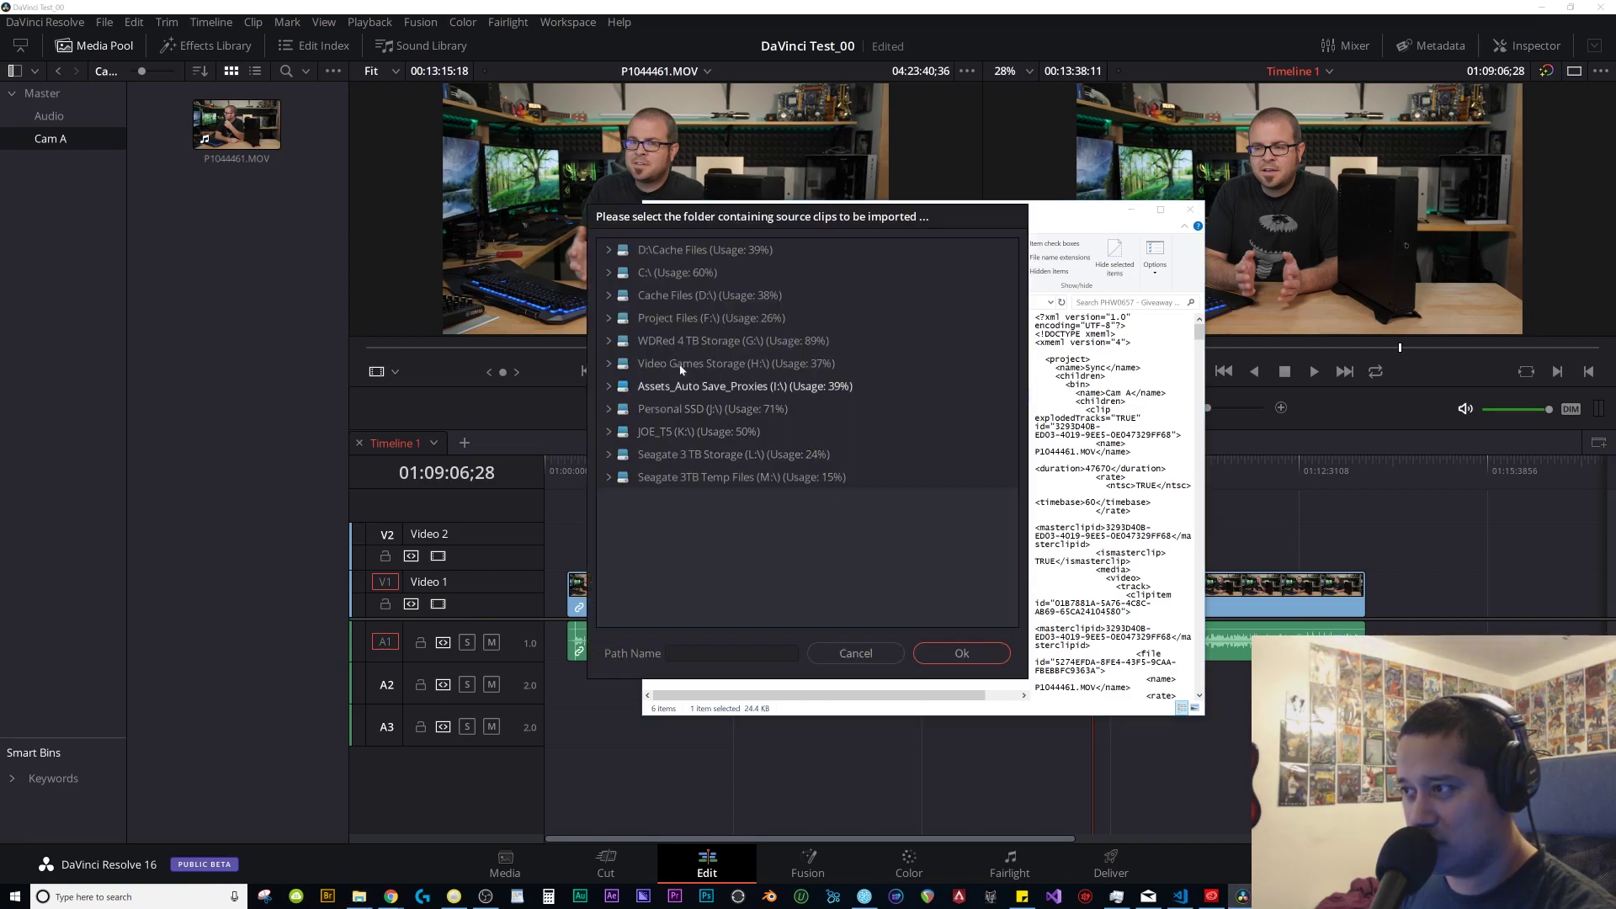
left_click(628, 545)
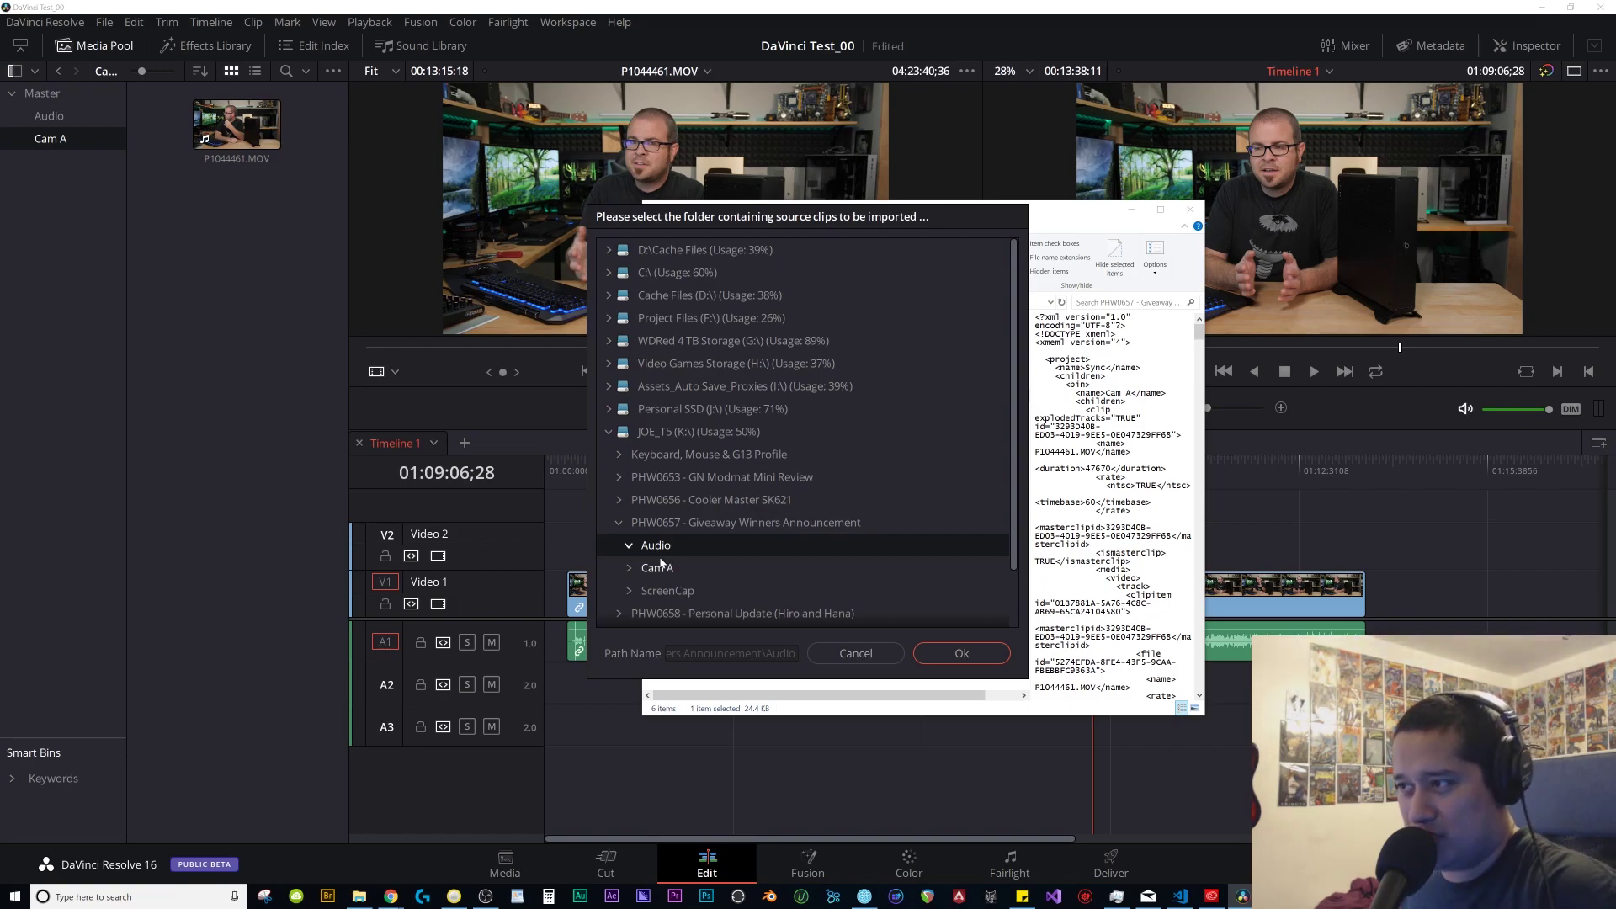
left_click(980, 646)
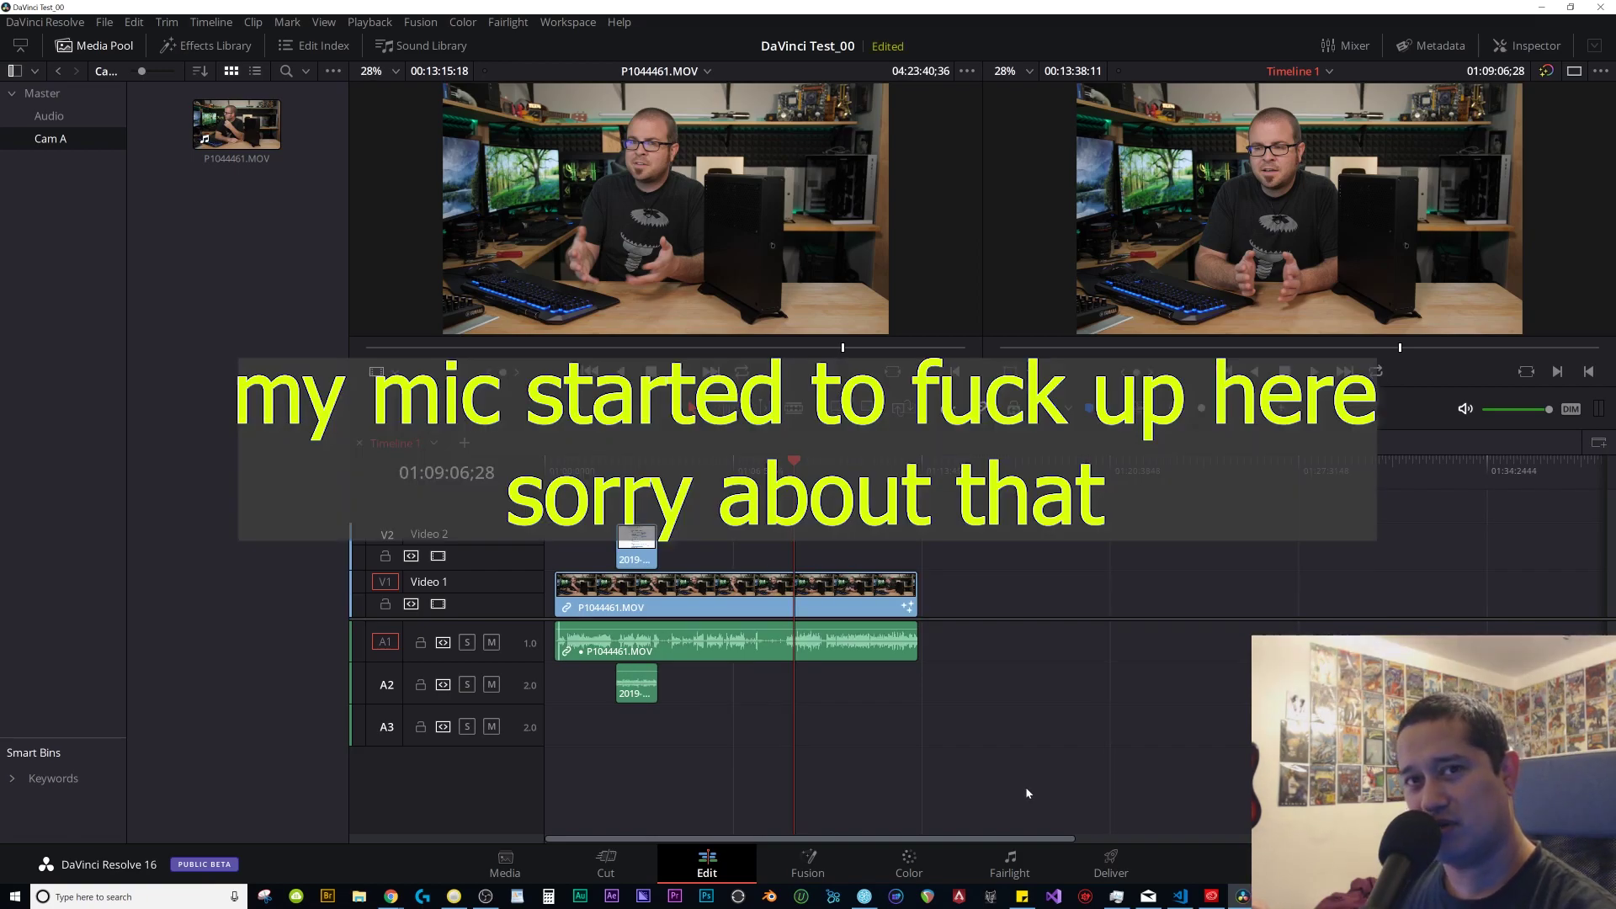
Try to save the Memory and GPU preferences with both GeForce GTX 1070 cards enabled, and decline the Studio purchase offer.
left_click(45, 21)
left_click(101, 102)
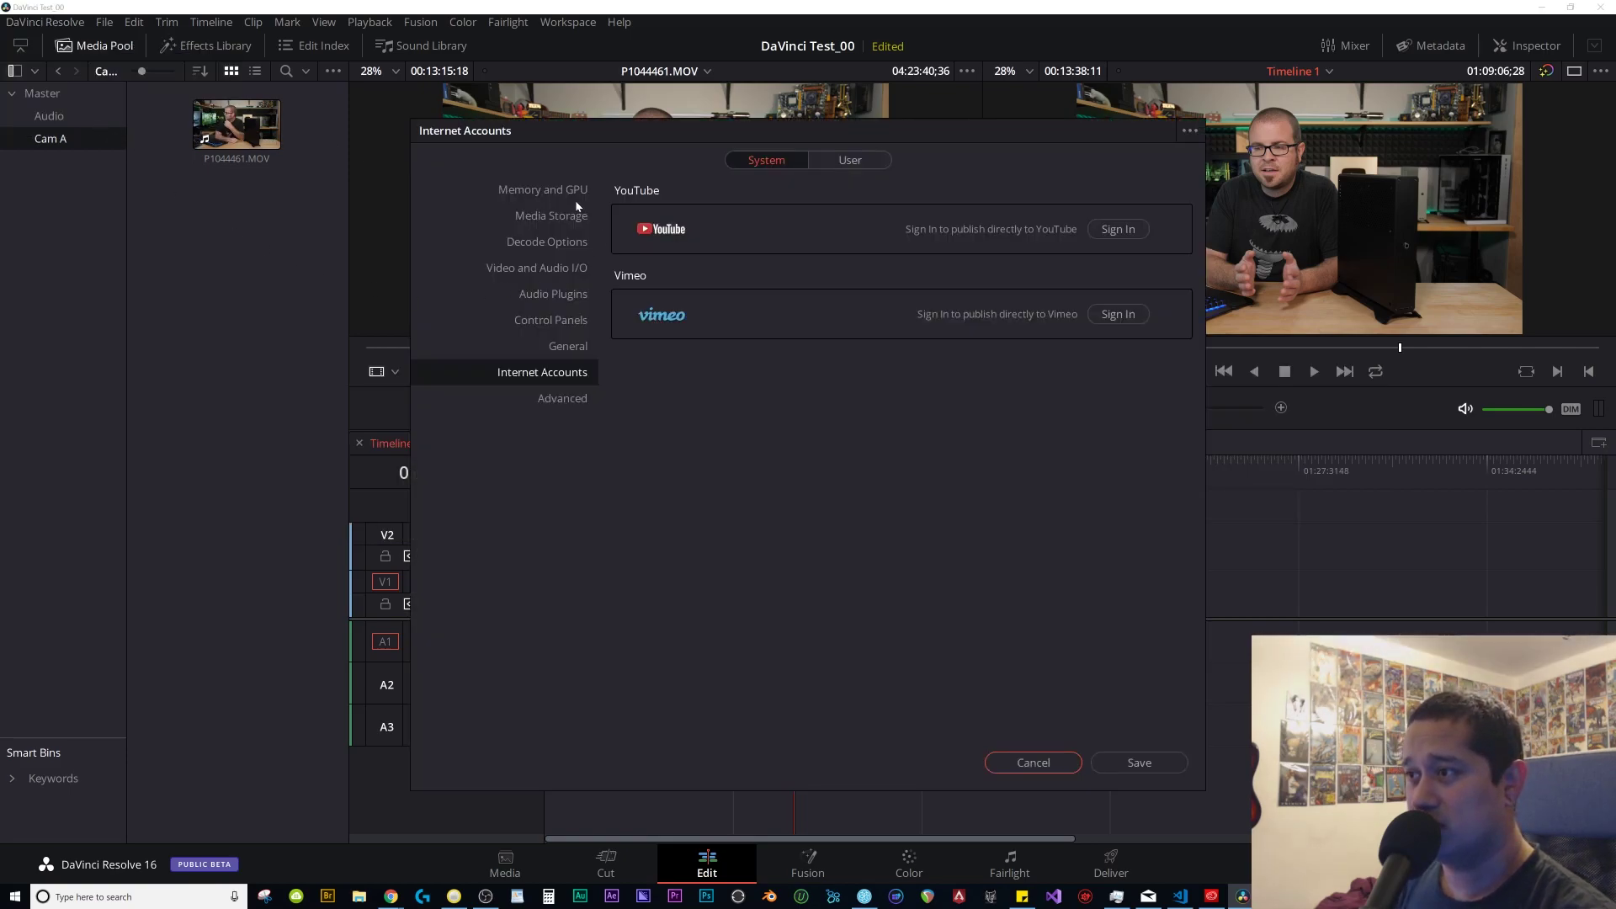
left_click(556, 191)
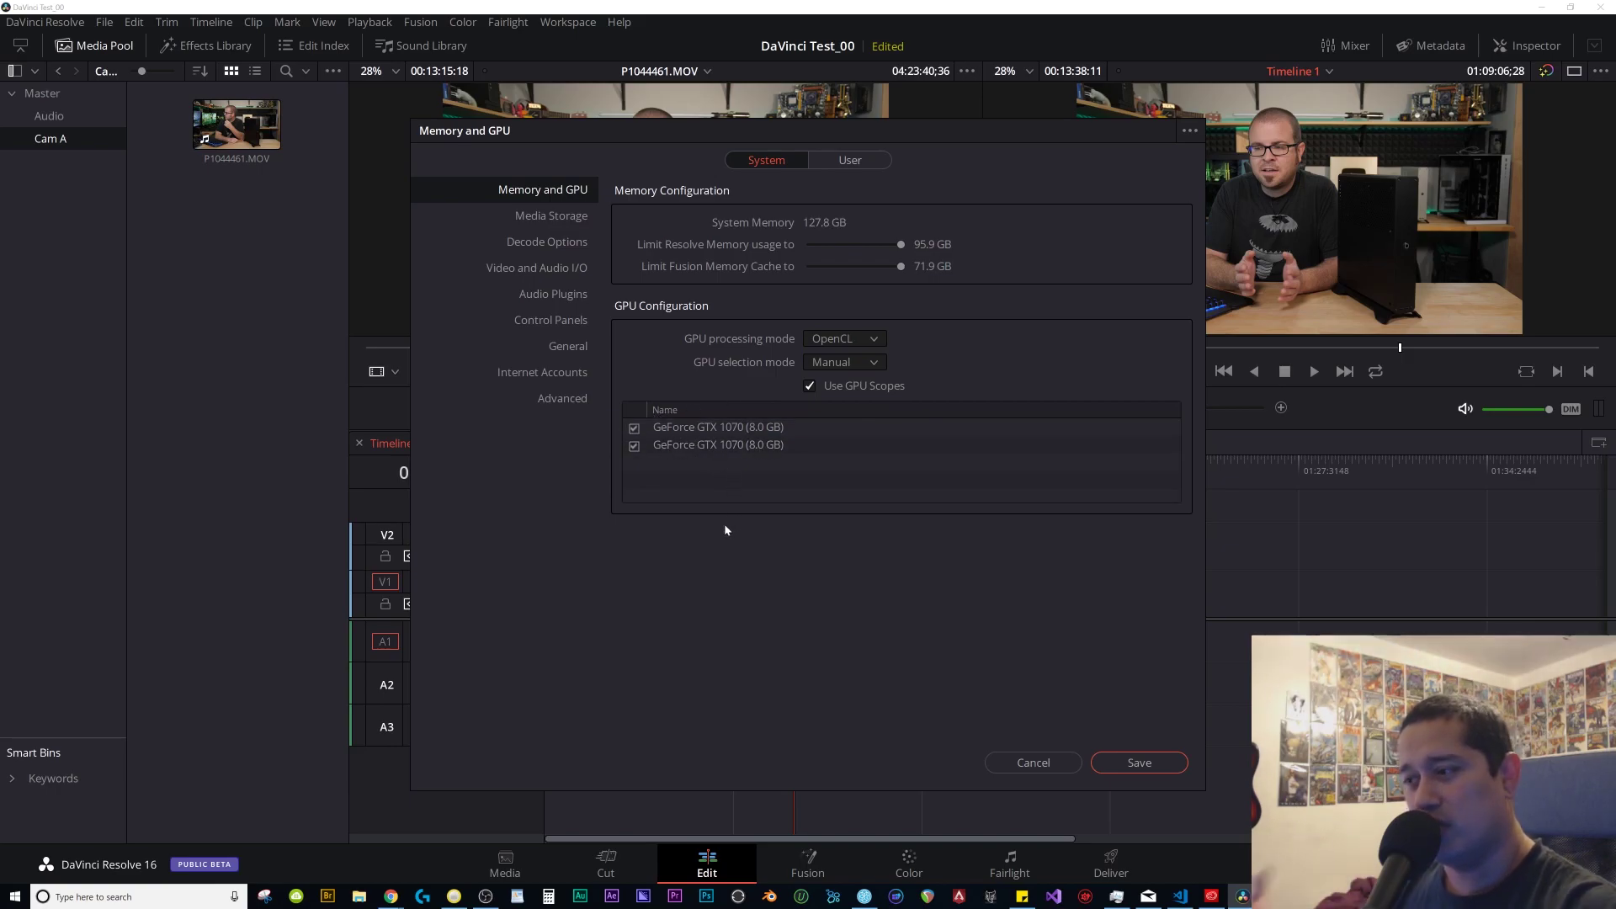
left_click(1136, 765)
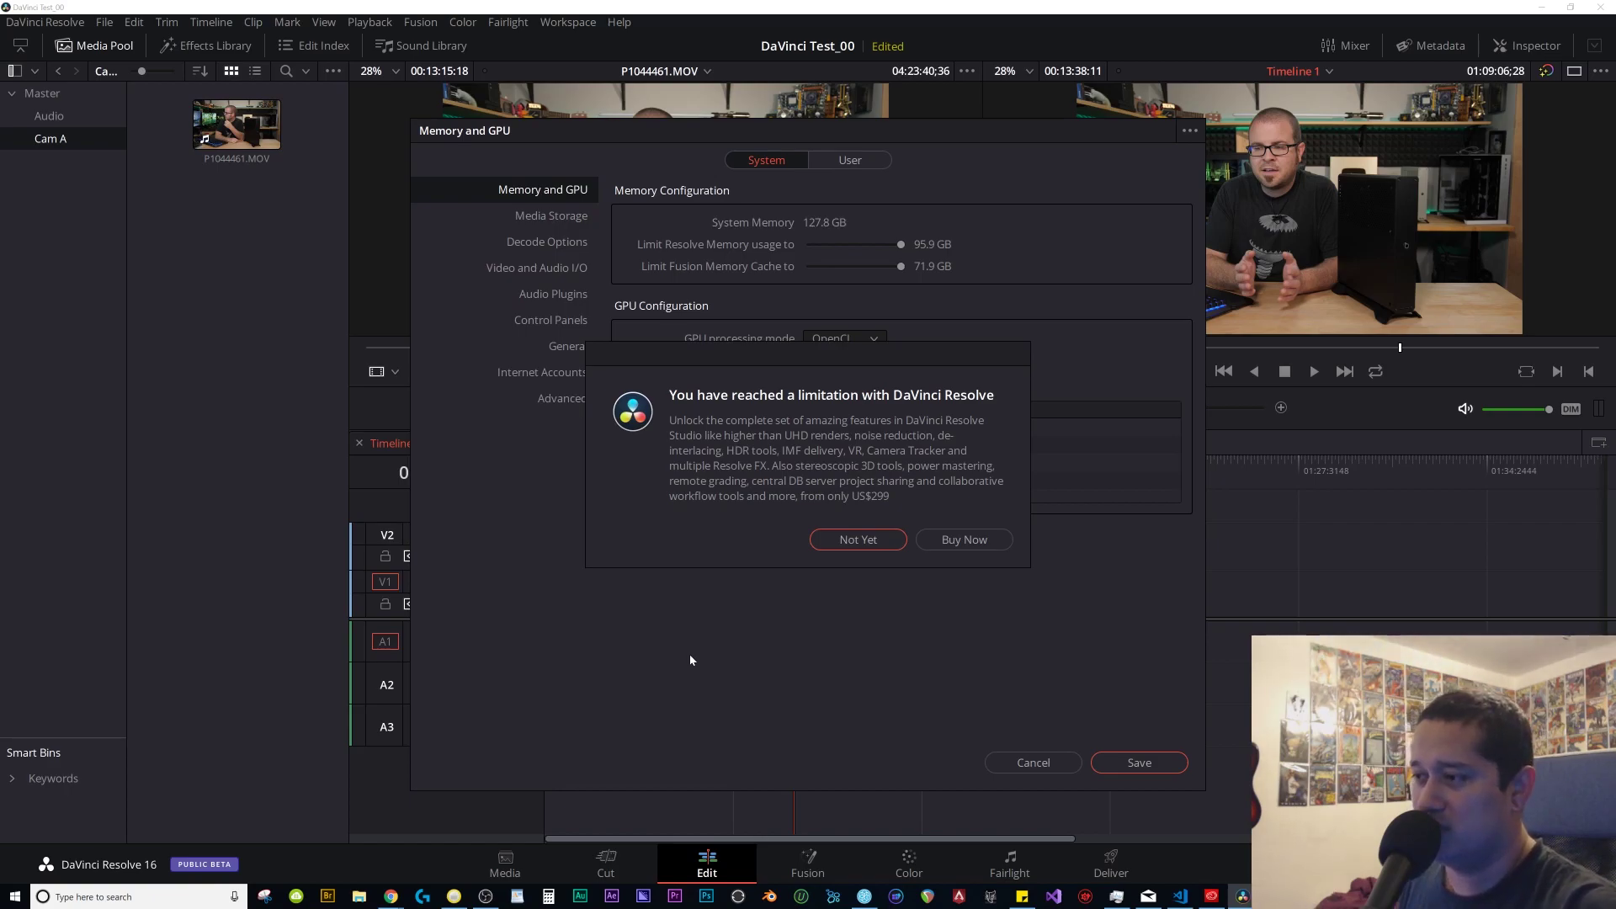
left_click(862, 541)
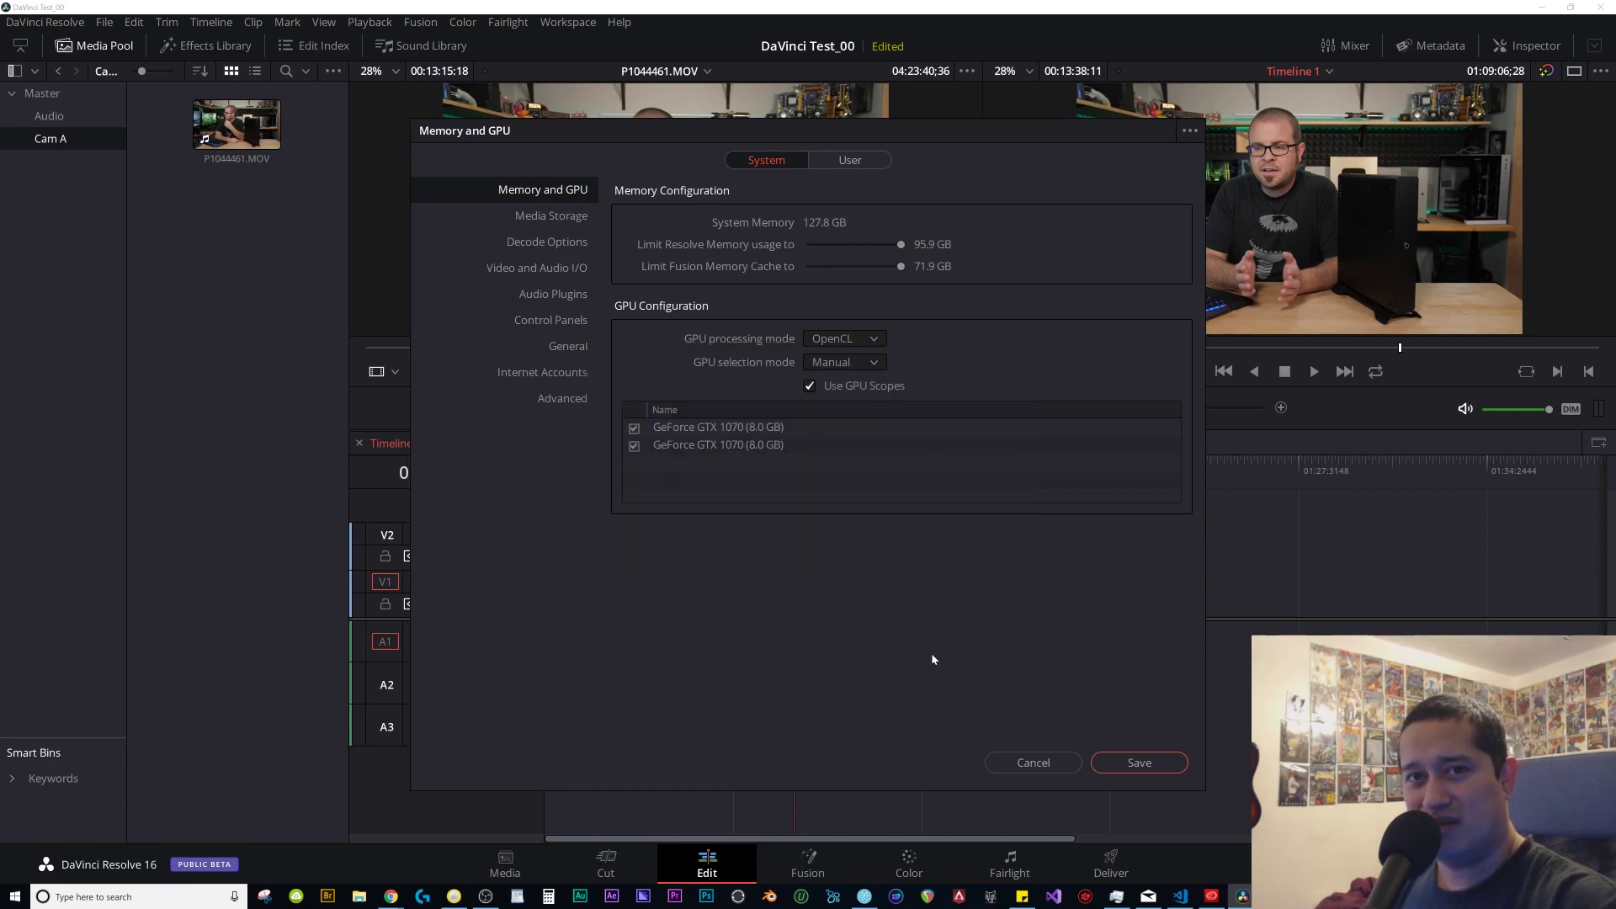